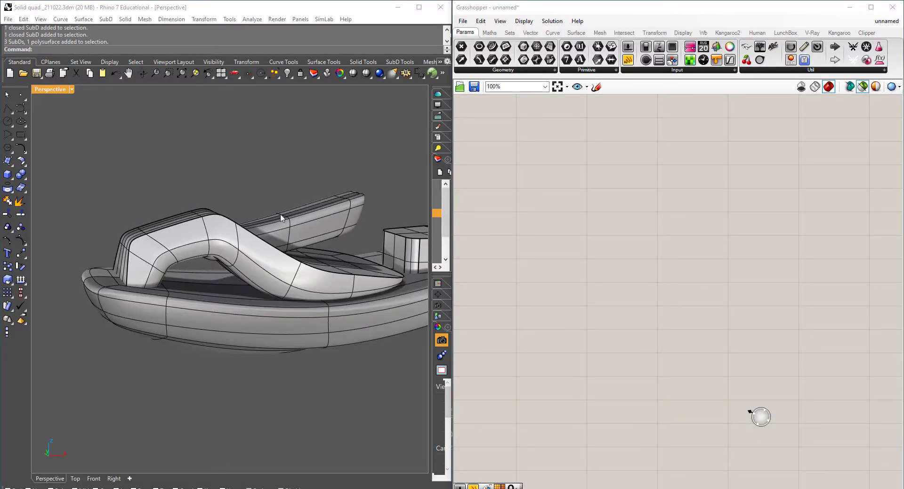
- Orbit the Perspective view to see the SubD seat-and-base model from a new angle
{"action": "mouse_move", "coordinate": [280, 217]}
{"action": "right_mouse_down"}
{"action": "mouse_move", "coordinate": [301, 300]}
{"action": "mouse_move", "coordinate": [327, 273]}
{"action": "mouse_move", "coordinate": [308, 261]}
{"action": "mouse_move", "coordinate": [292, 266]}
{"action": "right_mouse_up"}
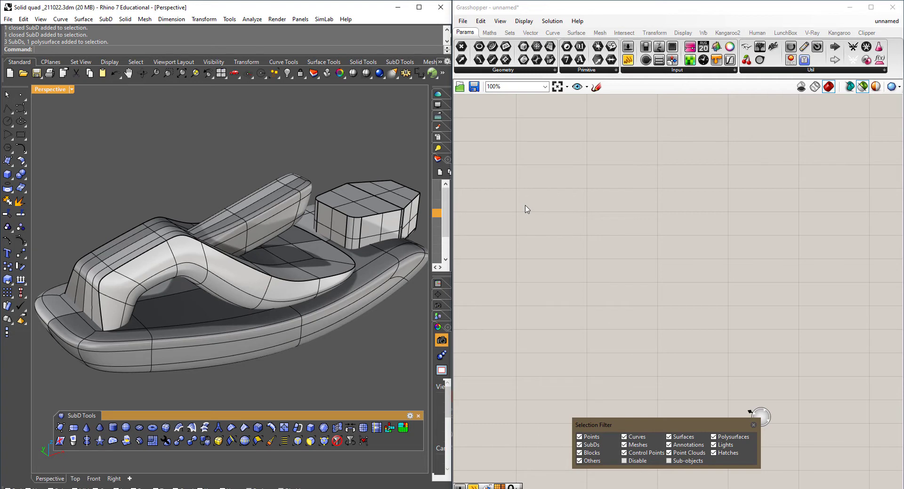
- Place a Geometry parameter from a 'ge' search and duplicate it into four stacked copies
{"action": "double_click", "coordinate": [531, 168]}
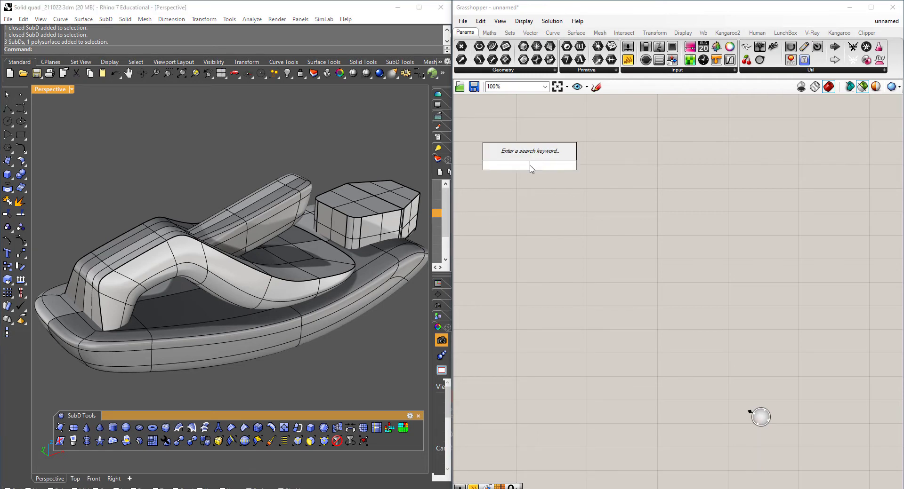
{"action": "type", "text": "ge"}
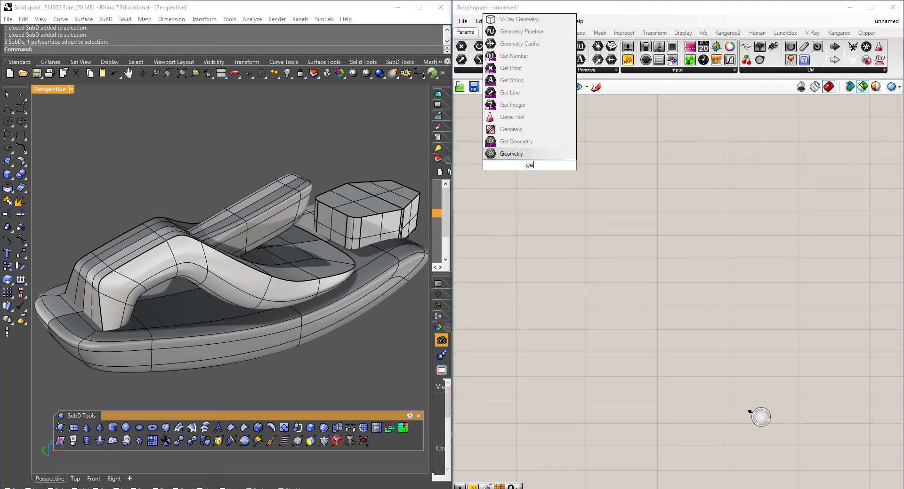
{"action": "left_click", "coordinate": [523, 155]}
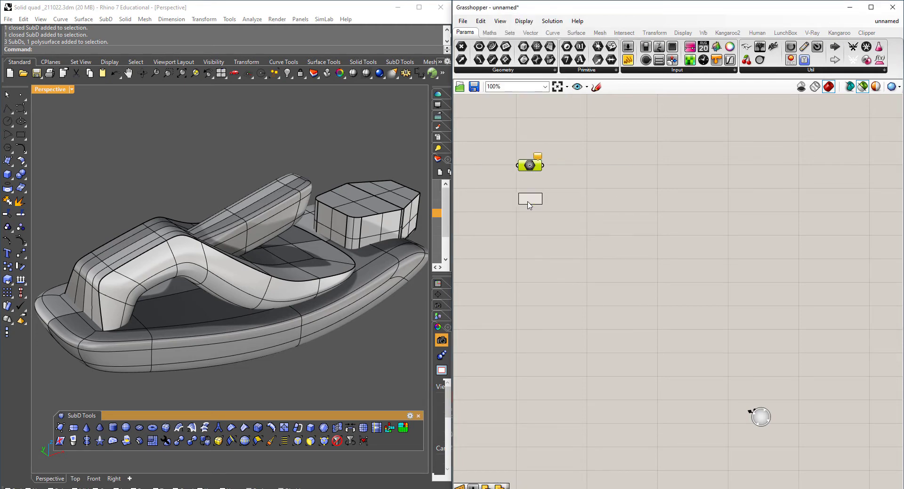
{"action": "key", "text": "Return"}
{"action": "double_click", "coordinate": [529, 228]}
{"action": "key", "text": "Return"}
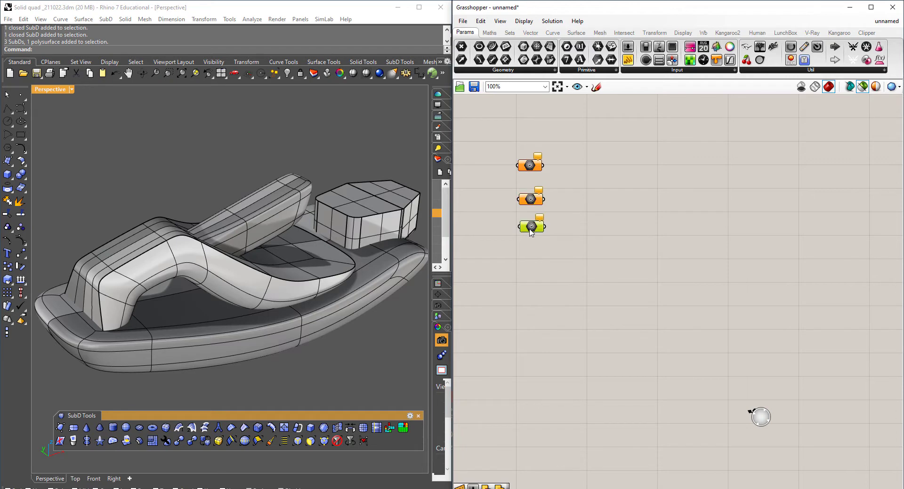
{"action": "double_click", "coordinate": [530, 256]}
{"action": "key", "text": "Return"}
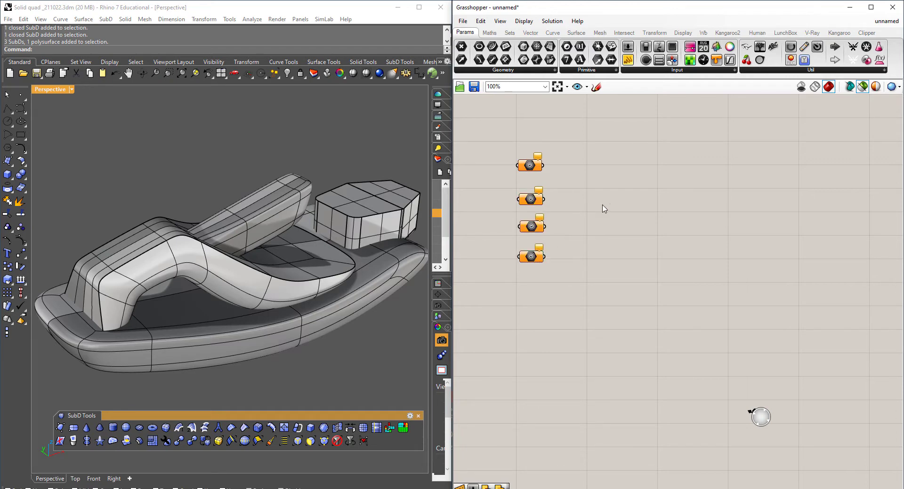
- Set the first Geometry parameter to the base and the second to the curved arm
{"action": "right_click", "coordinate": [530, 165]}
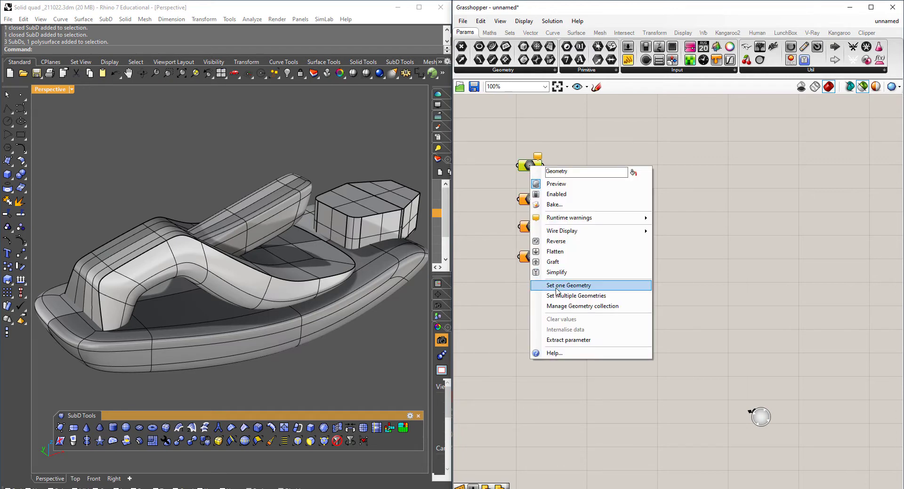
{"action": "left_click", "coordinate": [555, 286]}
{"action": "left_click", "coordinate": [353, 307]}
{"action": "left_click", "coordinate": [532, 200]}
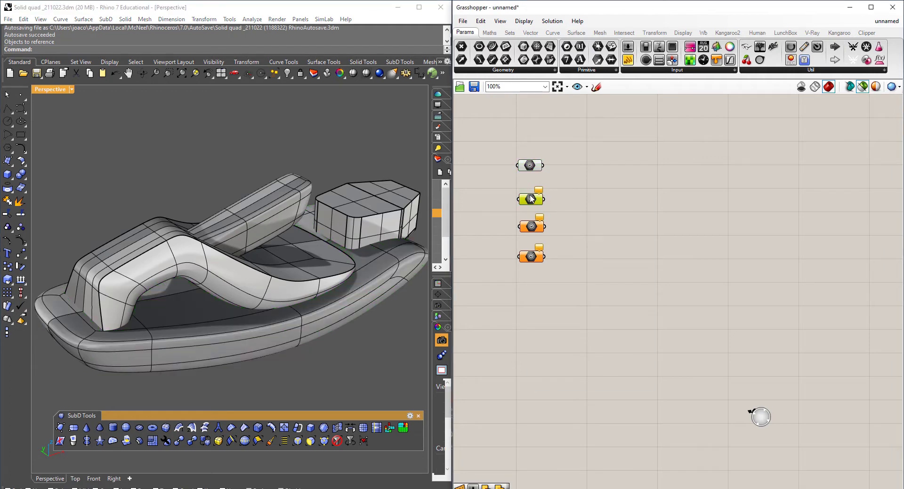
{"action": "right_click", "coordinate": [530, 199]}
{"action": "left_click", "coordinate": [556, 315]}
{"action": "left_click", "coordinate": [294, 291]}
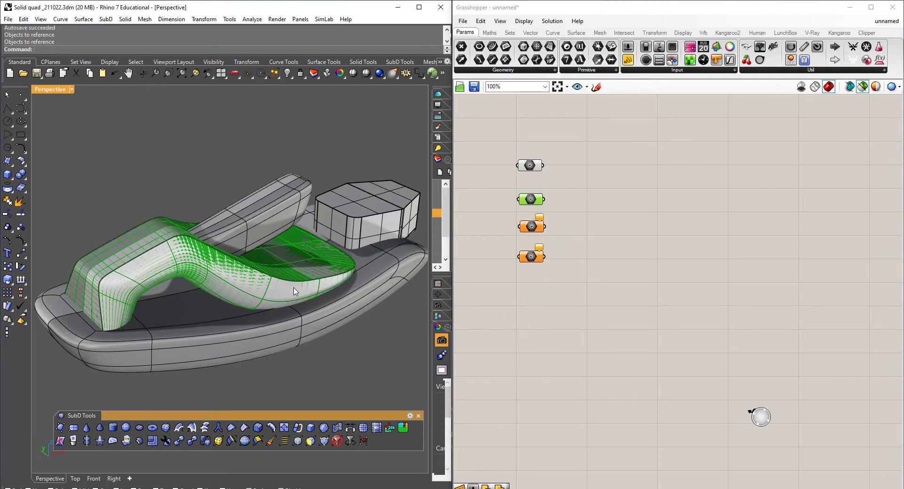
- Set the third Geometry parameter to the upper arm and the fourth to the box
{"action": "left_click", "coordinate": [532, 228]}
{"action": "right_click", "coordinate": [532, 227]}
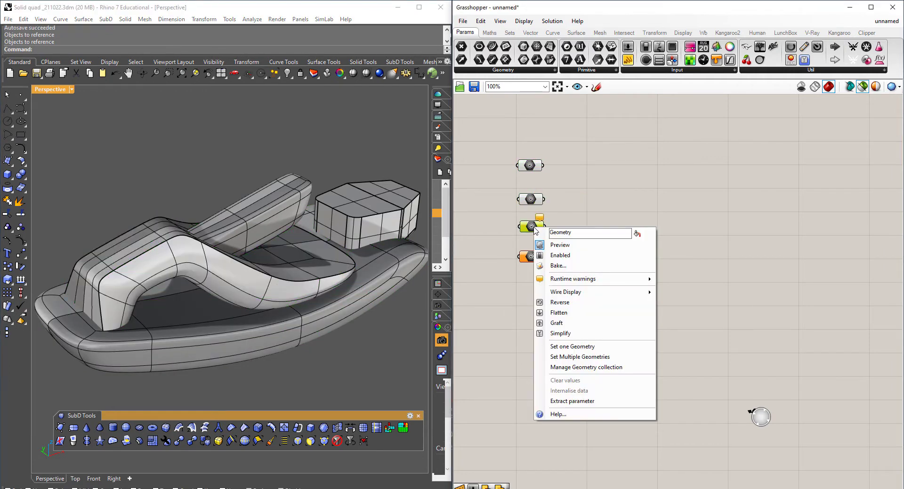
{"action": "left_click", "coordinate": [578, 355]}
{"action": "left_click", "coordinate": [280, 189]}
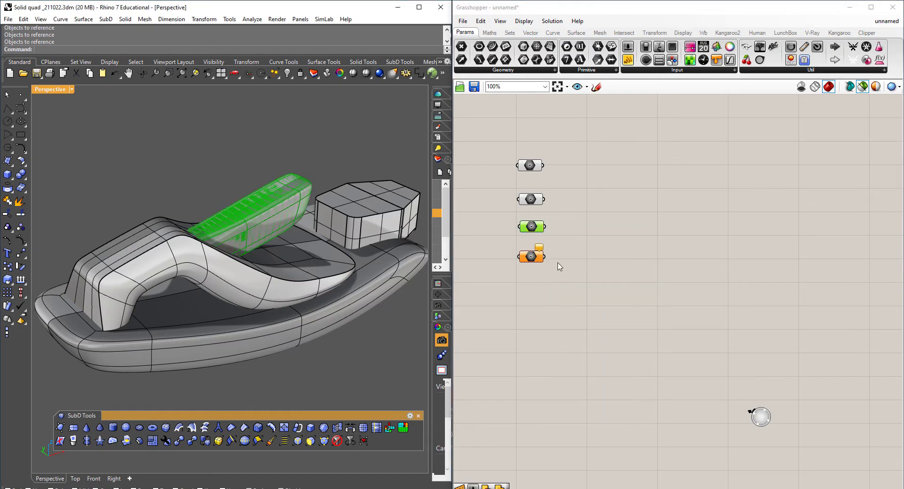
{"action": "right_click", "coordinate": [527, 262]}
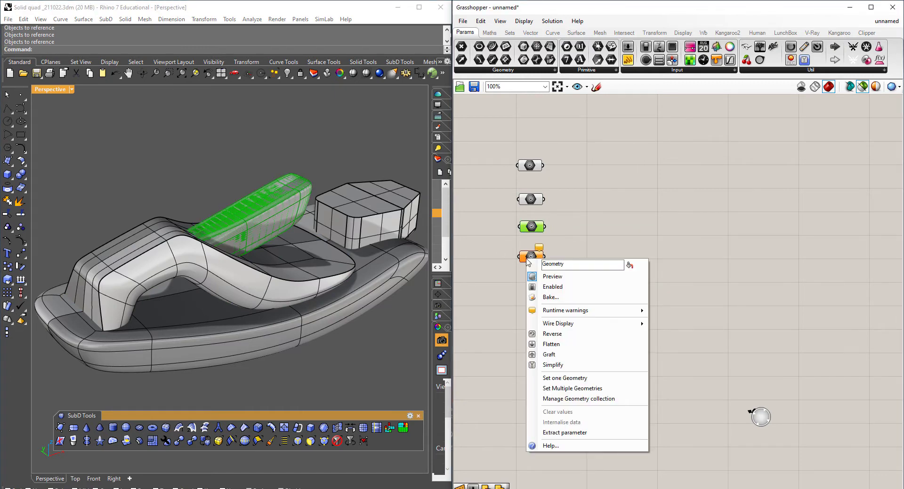
{"action": "left_click", "coordinate": [564, 379]}
{"action": "left_click", "coordinate": [414, 245]}
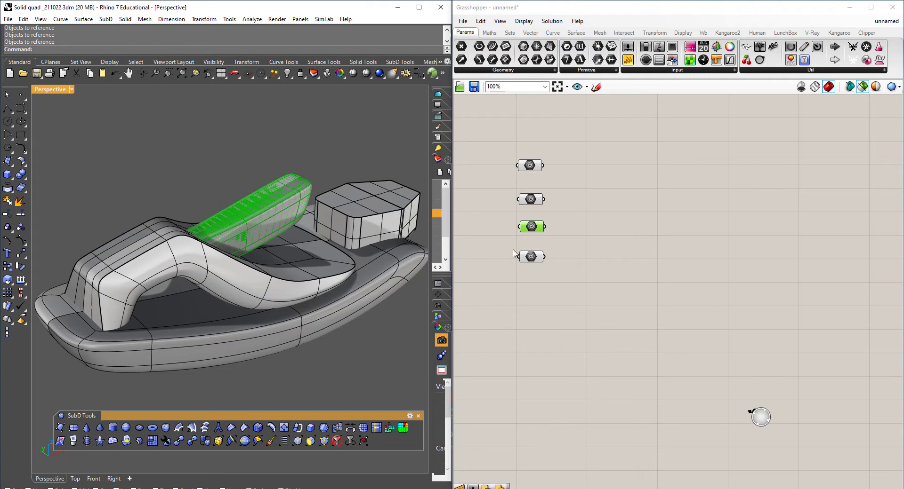
- Verify which object the fourth, second and first parameters each reference
{"action": "left_click", "coordinate": [530, 257]}
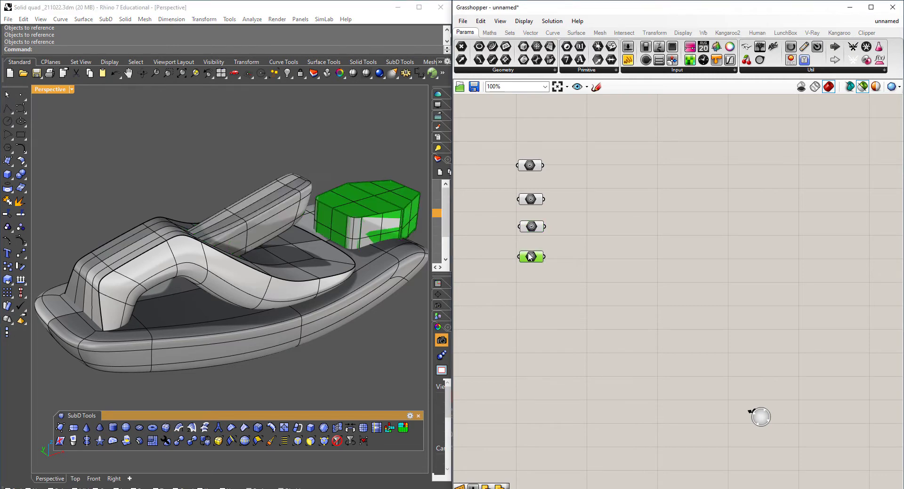
{"action": "left_click", "coordinate": [530, 199]}
{"action": "left_click", "coordinate": [529, 165]}
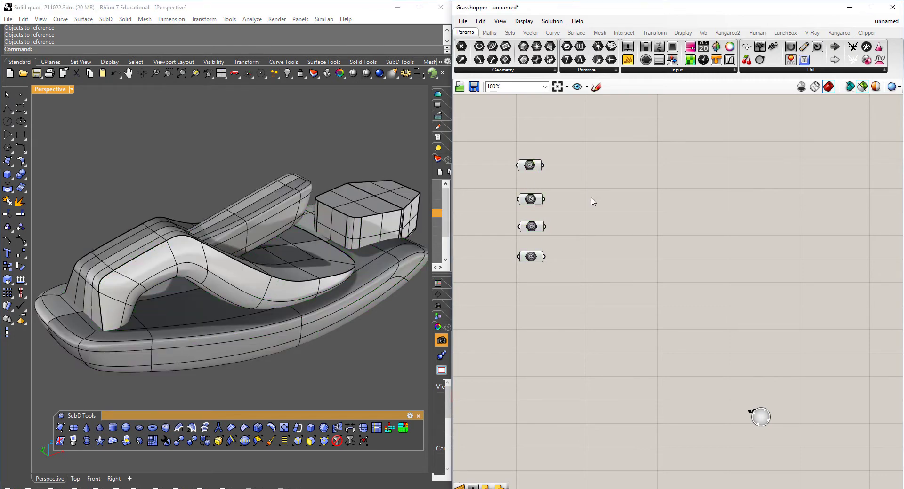
{"action": "double_click", "coordinate": [591, 200]}
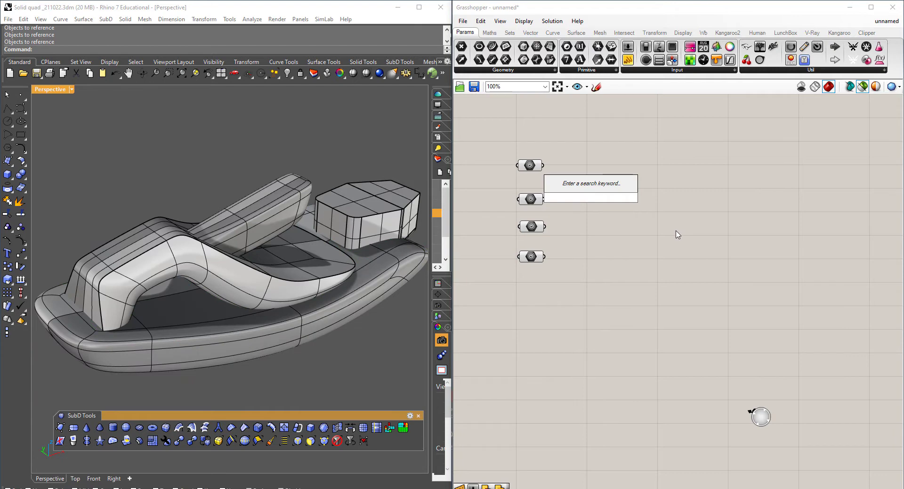
- Add a Solid Union component and feed the first three Geometry parameters into its Breps input
{"action": "type", "text": "sol"}
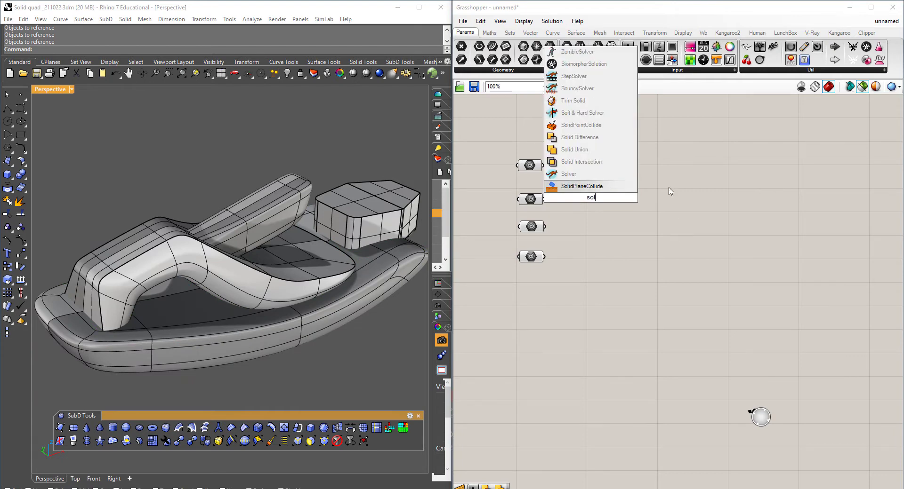
{"action": "left_click", "coordinate": [575, 149]}
{"action": "left_click_drag", "start_coordinate": [586, 198], "coordinate": [639, 207]}
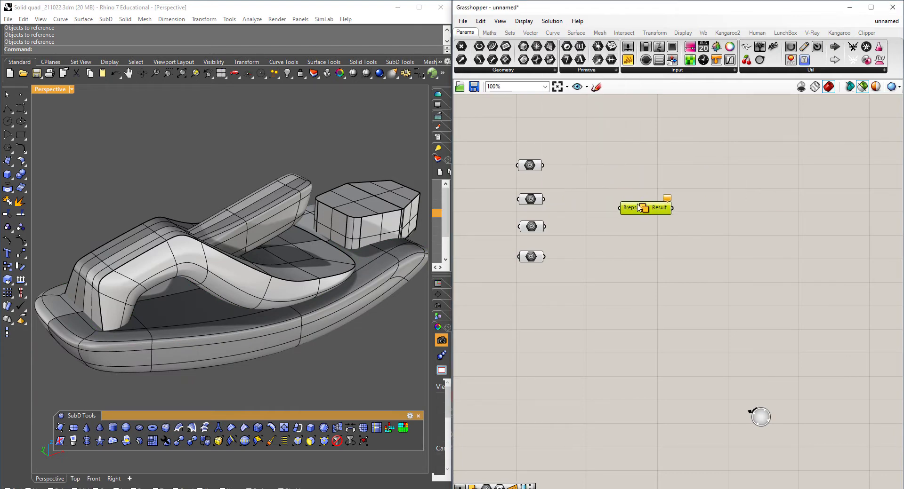
{"action": "left_click_drag", "start_coordinate": [544, 165], "coordinate": [619, 206]}
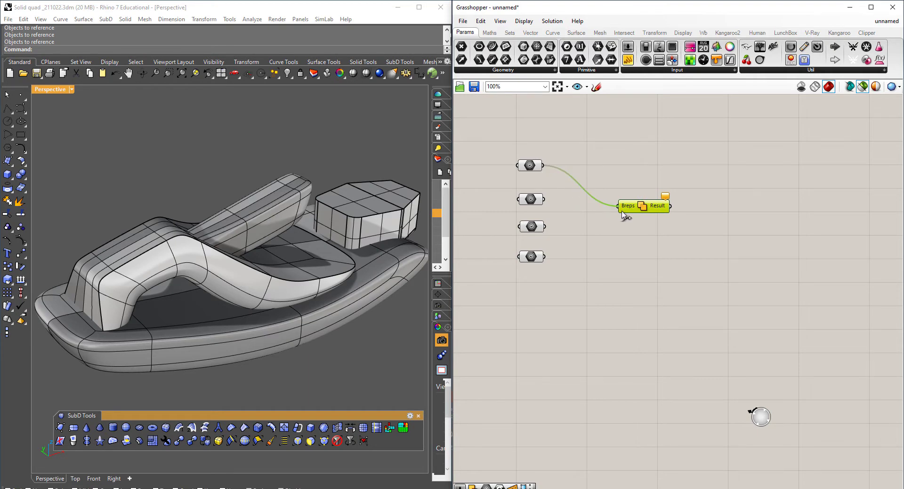
{"action": "left_click_drag", "start_coordinate": [544, 199], "coordinate": [619, 206]}
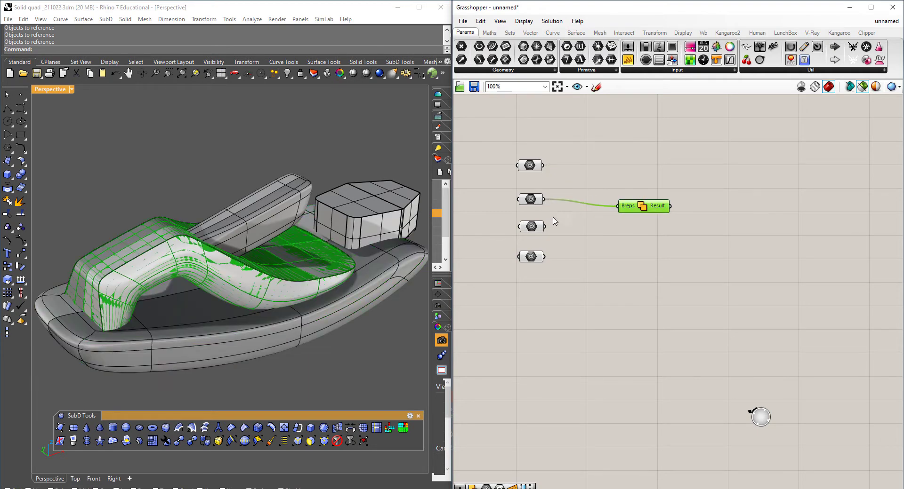
{"action": "left_click_drag", "start_coordinate": [544, 226], "coordinate": [619, 206], "text": "shift"}
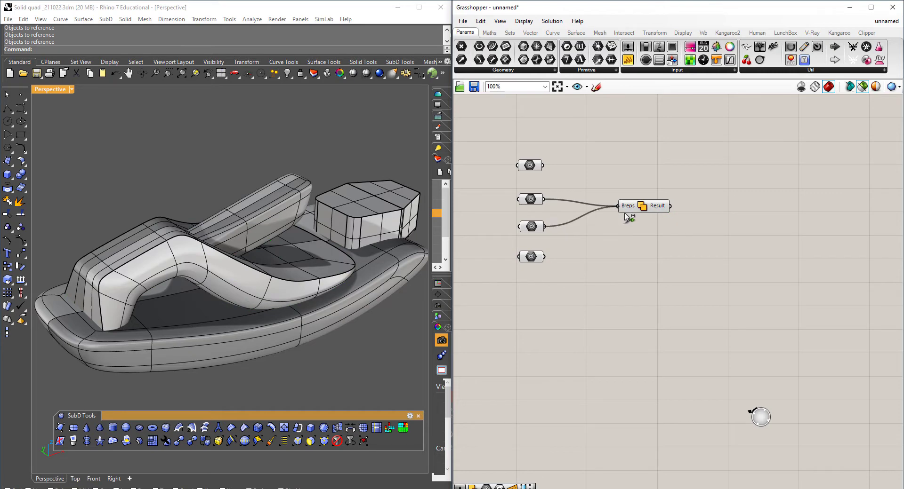
{"action": "mouse_move", "coordinate": [544, 165]}
{"action": "left_mouse_down", "text": "shift"}
{"action": "mouse_move", "coordinate": [618, 206]}
{"action": "mouse_move", "coordinate": [648, 185]}
{"action": "left_mouse_up", "text": "shift"}
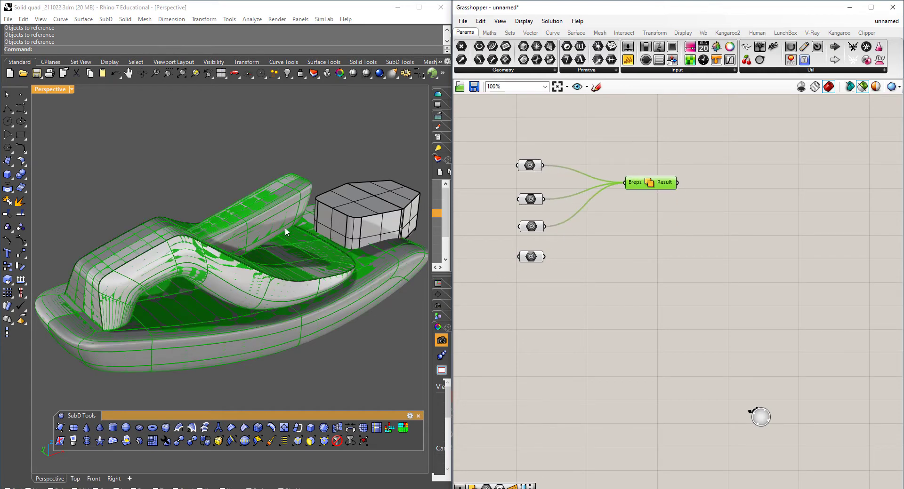
- Switch the Perspective viewport to Wireframe display
{"action": "left_click", "coordinate": [72, 89]}
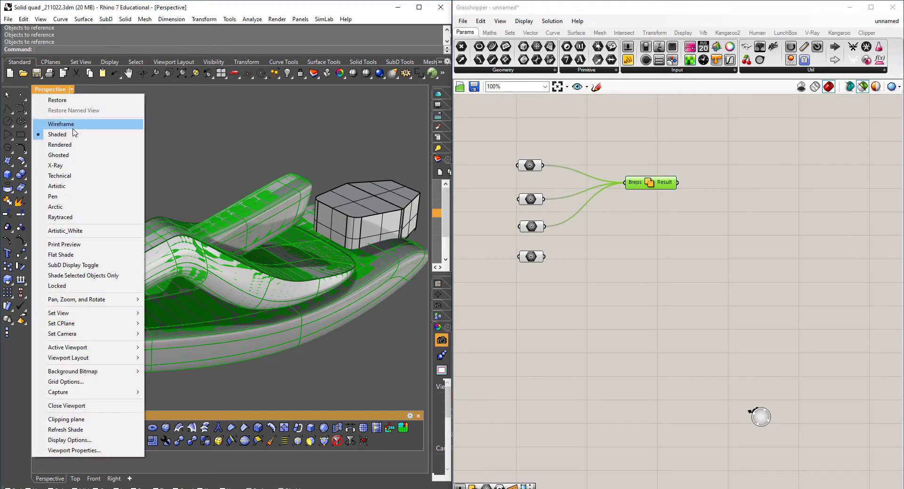
{"action": "key", "text": "Escape"}
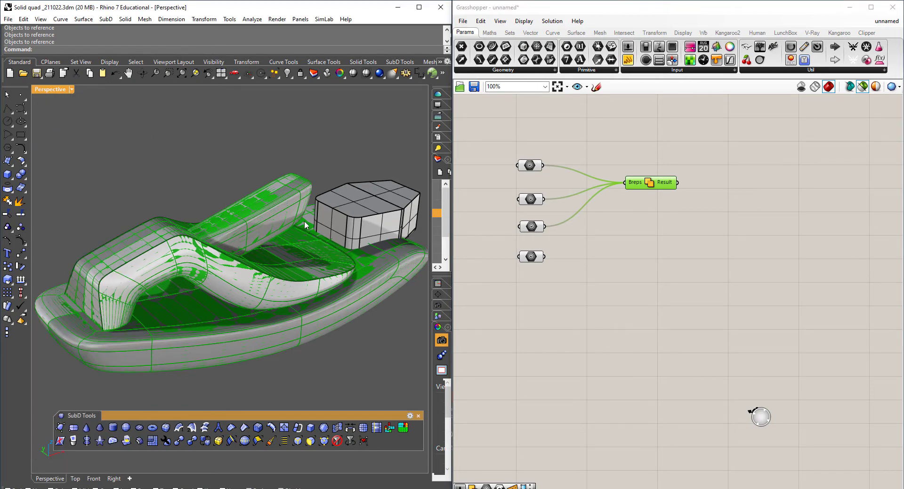
{"action": "right_click_drag", "start_coordinate": [305, 222], "coordinate": [240, 184]}
{"action": "left_click", "coordinate": [72, 90]}
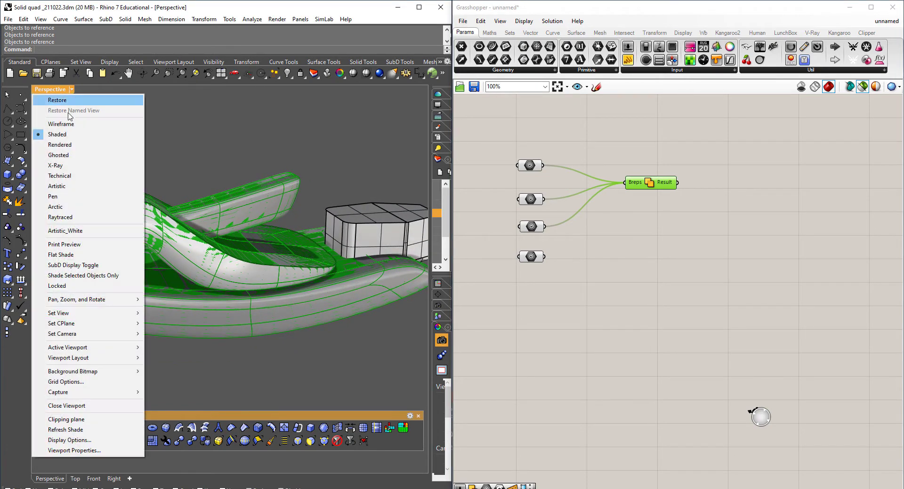
{"action": "left_click", "coordinate": [57, 123]}
{"action": "right_click_drag", "start_coordinate": [223, 211], "coordinate": [343, 265]}
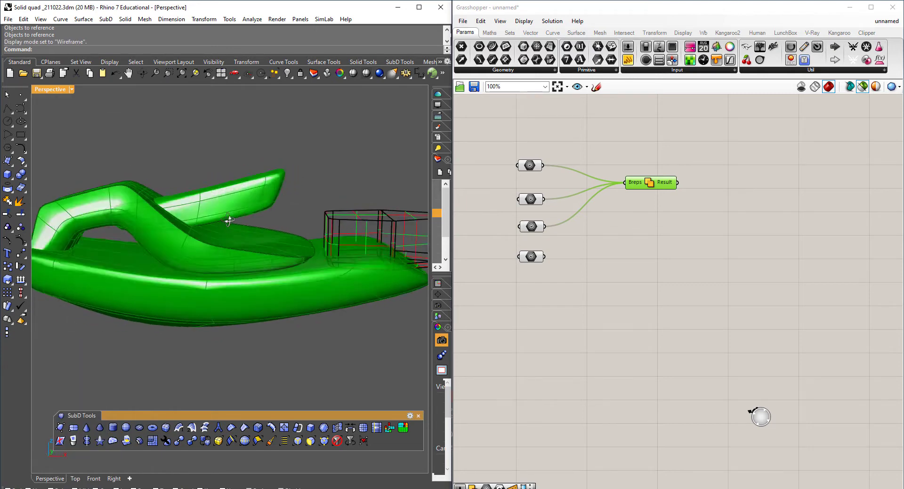
- Nudge the upper SubD arm up and right with the gumball, and move the fourth parameter aside
{"action": "left_click_drag", "start_coordinate": [651, 188], "coordinate": [658, 185]}
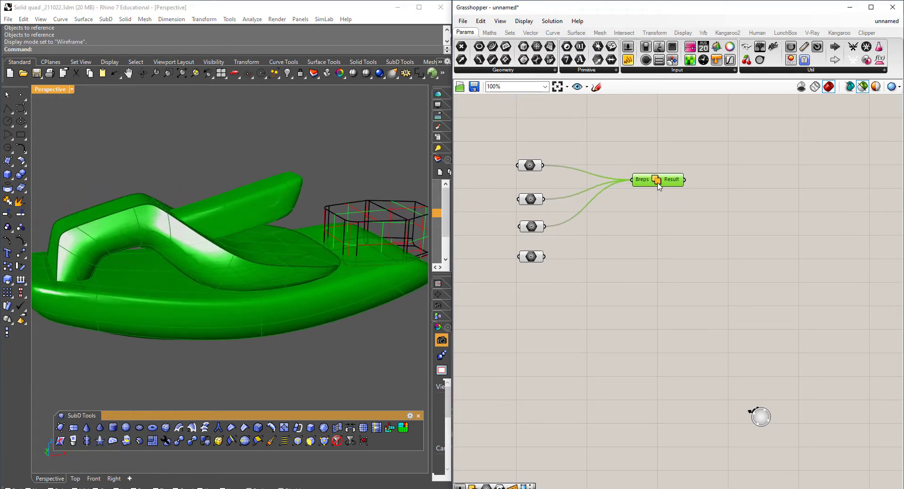
{"action": "left_click", "coordinate": [289, 214]}
{"action": "scroll", "coordinate": [272, 188], "scroll_direction": "up", "scroll_amount": 3}
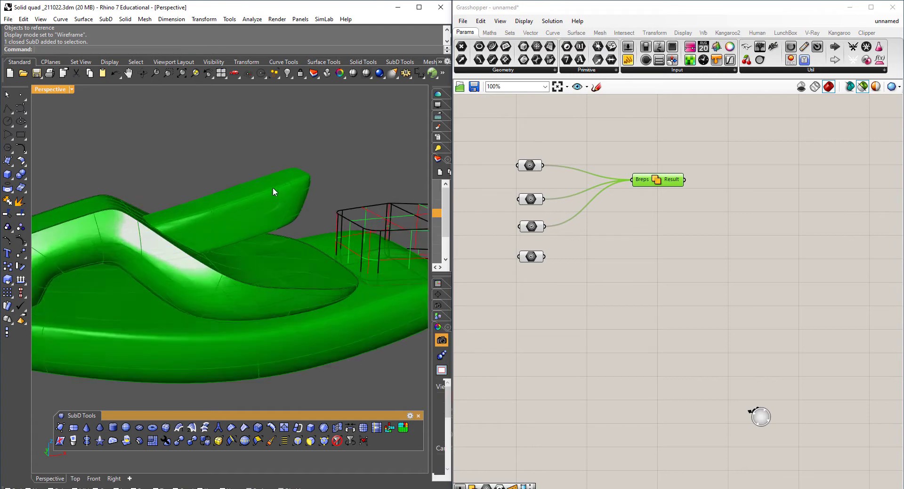
{"action": "left_click", "coordinate": [270, 197]}
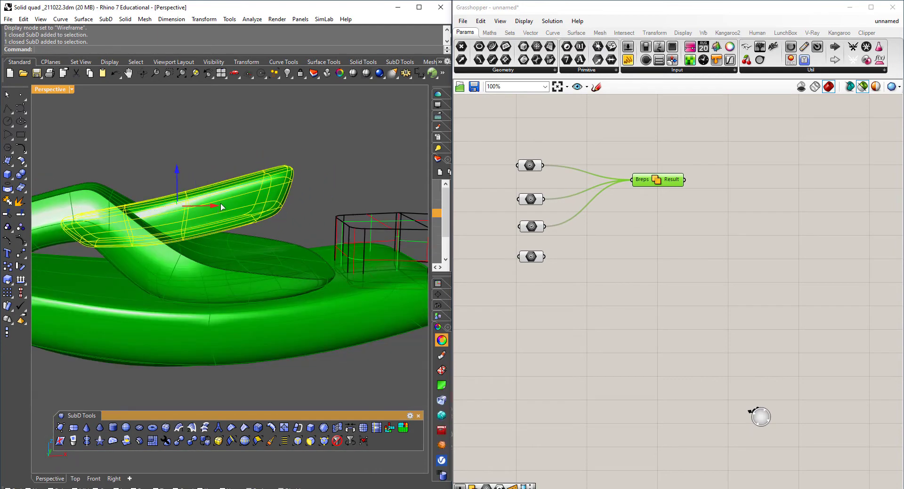
{"action": "left_click_drag", "start_coordinate": [229, 202], "coordinate": [292, 134]}
{"action": "left_click", "coordinate": [293, 131]}
{"action": "mouse_move", "coordinate": [288, 158]}
{"action": "right_mouse_down"}
{"action": "mouse_move", "coordinate": [306, 188]}
{"action": "mouse_move", "coordinate": [346, 219]}
{"action": "mouse_move", "coordinate": [423, 240]}
{"action": "right_mouse_up"}
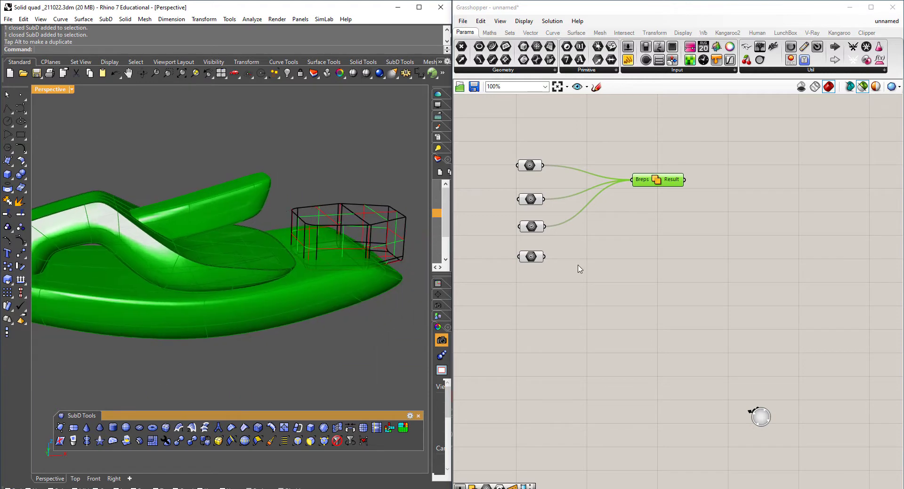
{"action": "mouse_move", "coordinate": [532, 258]}
{"action": "left_mouse_down"}
{"action": "mouse_move", "coordinate": [571, 265]}
{"action": "mouse_move", "coordinate": [702, 257]}
{"action": "left_mouse_up"}
{"action": "right_click_drag", "start_coordinate": [688, 221], "coordinate": [541, 240]}
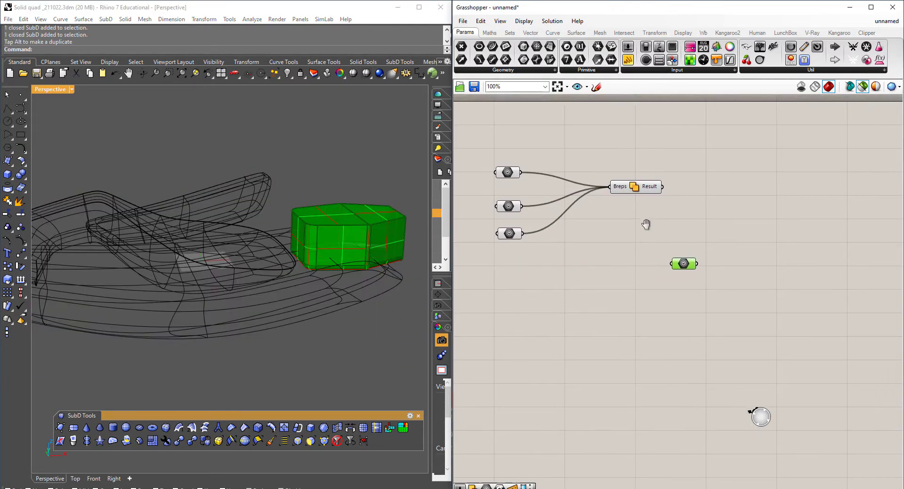
- Add Solid Difference with the union result as Breps A and the cage solid as Breps B
{"action": "double_click", "coordinate": [620, 198]}
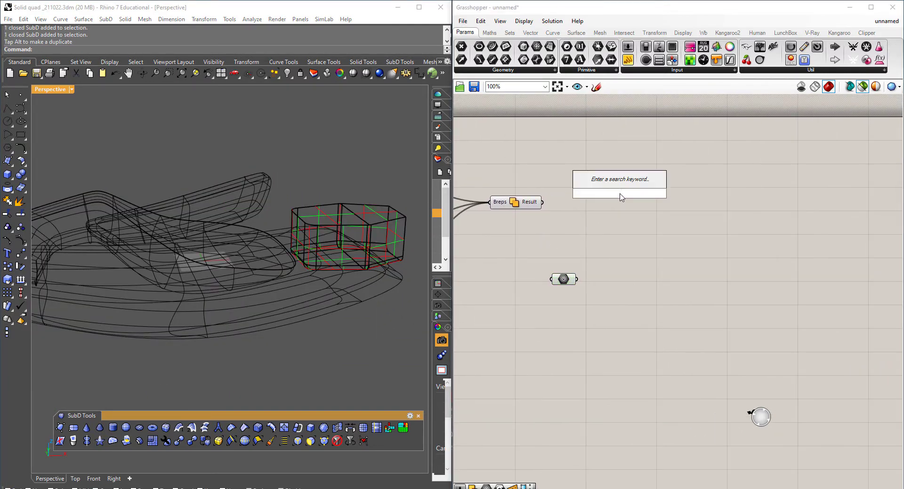
{"action": "type", "text": "soli"}
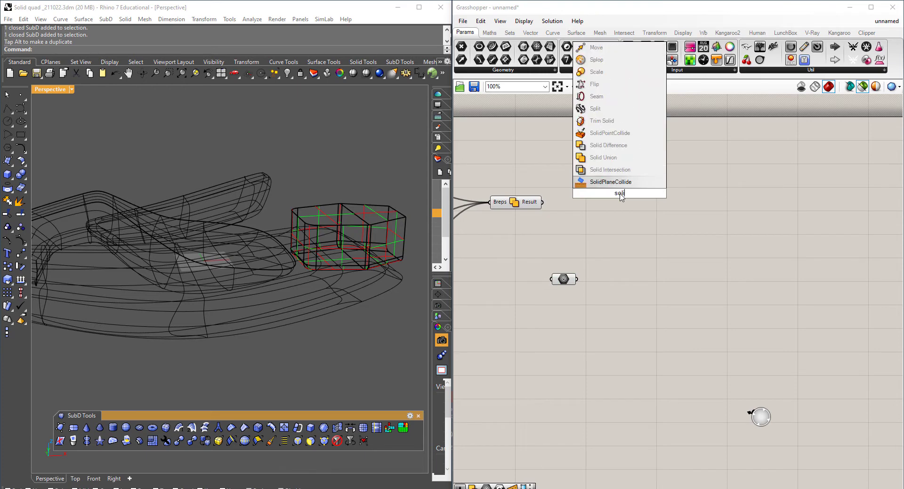
{"action": "left_click", "coordinate": [612, 146]}
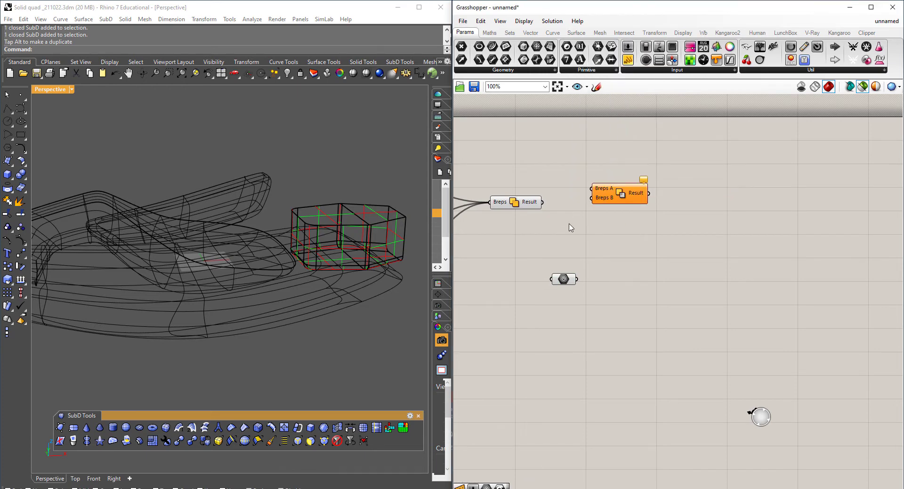
{"action": "mouse_move", "coordinate": [542, 202]}
{"action": "left_mouse_down"}
{"action": "mouse_move", "coordinate": [592, 188]}
{"action": "mouse_move", "coordinate": [614, 222]}
{"action": "left_mouse_up"}
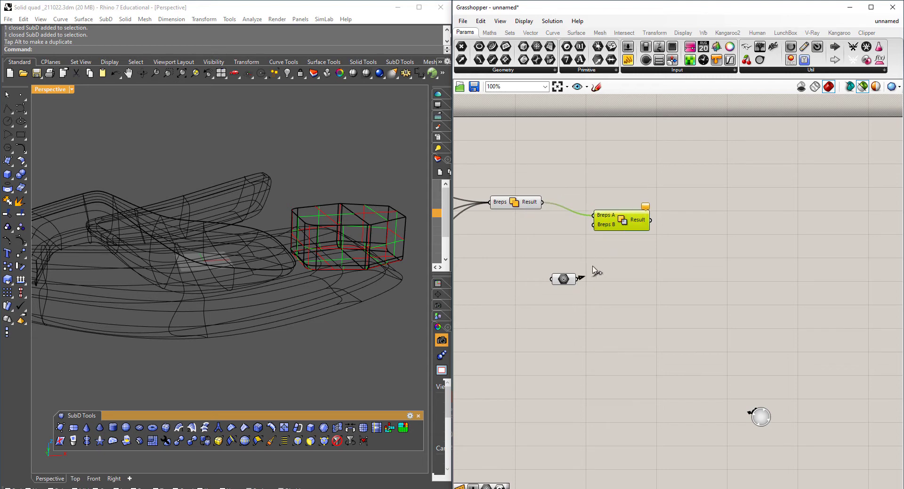
{"action": "mouse_move", "coordinate": [577, 279]}
{"action": "left_mouse_down"}
{"action": "mouse_move", "coordinate": [597, 227]}
{"action": "mouse_move", "coordinate": [642, 224]}
{"action": "left_mouse_up"}
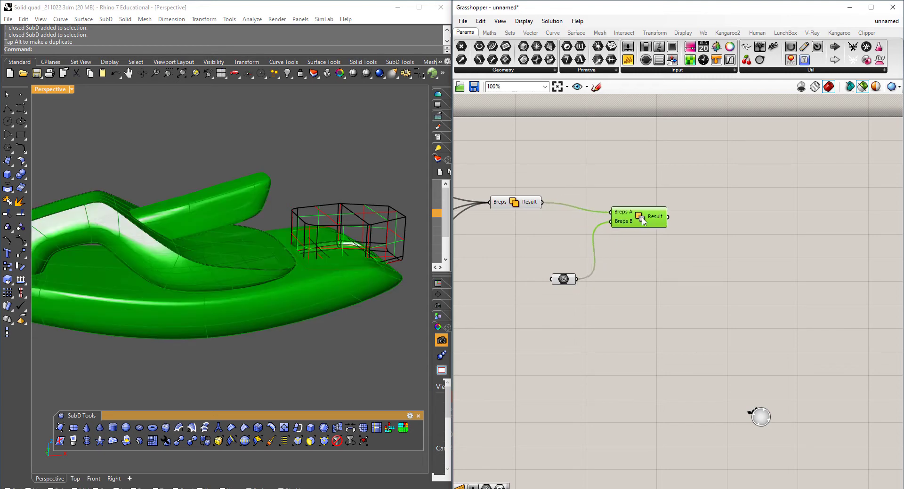
- Inspect the differenced form and move the cage parameter component to the left
{"action": "mouse_move", "coordinate": [293, 239]}
{"action": "right_mouse_down"}
{"action": "mouse_move", "coordinate": [262, 251]}
{"action": "mouse_move", "coordinate": [307, 185]}
{"action": "mouse_move", "coordinate": [176, 236]}
{"action": "mouse_move", "coordinate": [242, 238]}
{"action": "mouse_move", "coordinate": [268, 262]}
{"action": "mouse_move", "coordinate": [249, 328]}
{"action": "mouse_move", "coordinate": [299, 280]}
{"action": "mouse_move", "coordinate": [329, 294]}
{"action": "mouse_move", "coordinate": [323, 306]}
{"action": "mouse_move", "coordinate": [292, 308]}
{"action": "right_mouse_up"}
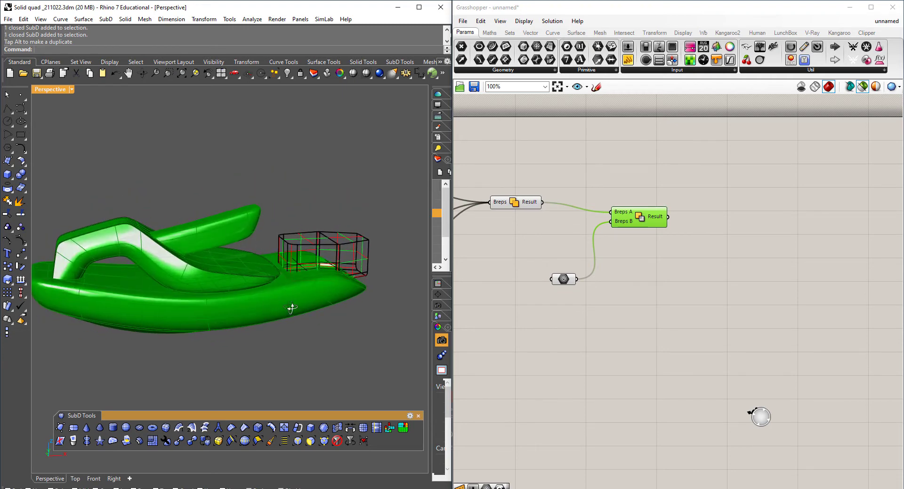
{"action": "scroll", "coordinate": [339, 271], "scroll_direction": "up", "scroll_amount": 3}
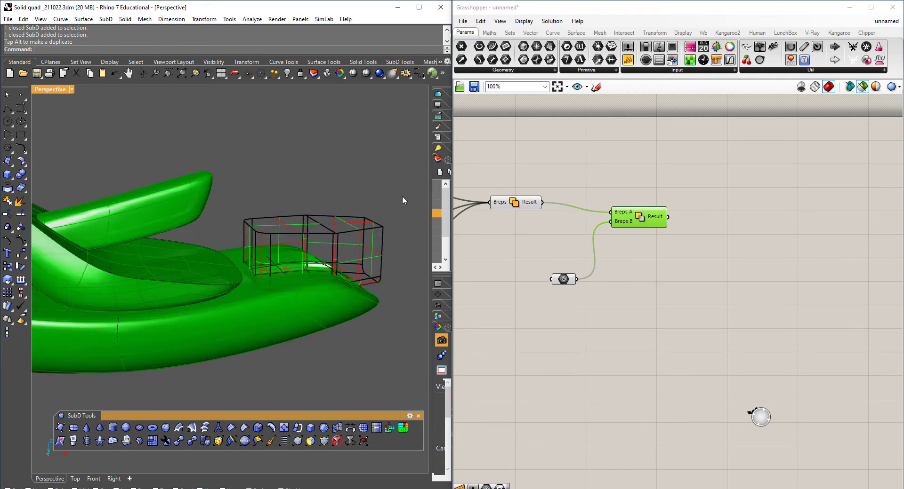
{"action": "left_click", "coordinate": [594, 279]}
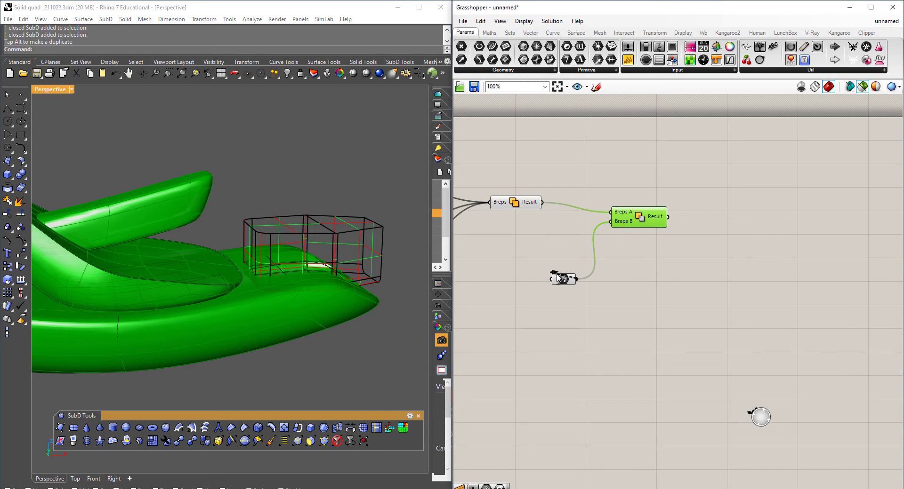
{"action": "left_click_drag", "start_coordinate": [563, 279], "coordinate": [528, 270]}
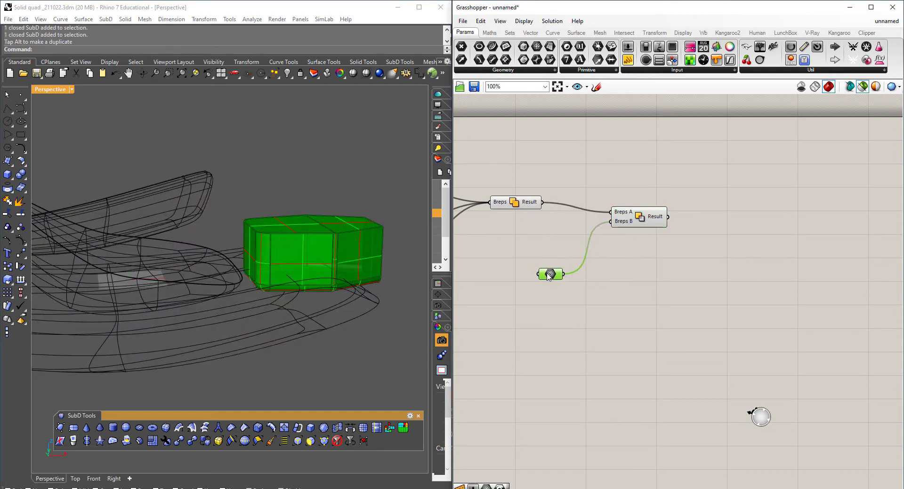
{"action": "left_click", "coordinate": [733, 203]}
{"action": "double_click", "coordinate": [733, 203]}
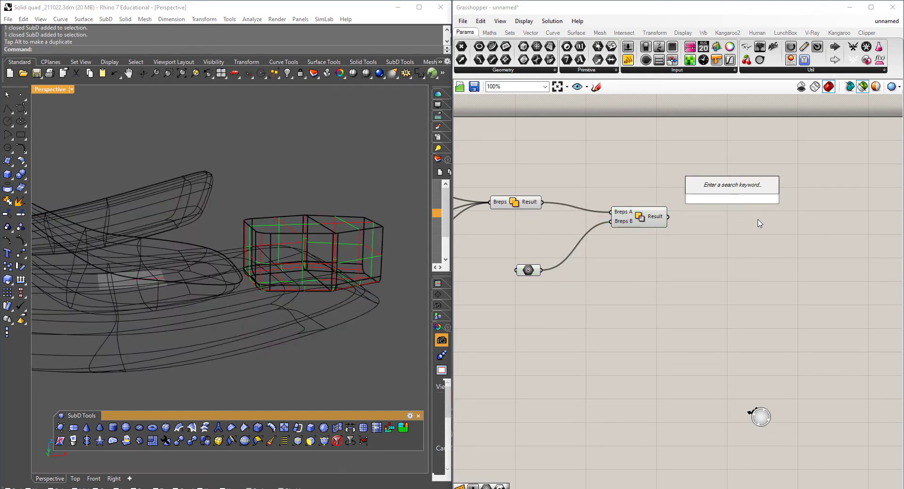
- Add a Quad Remesh component fed by the Solid Difference result as its Mesh
{"action": "type", "text": "qu"}
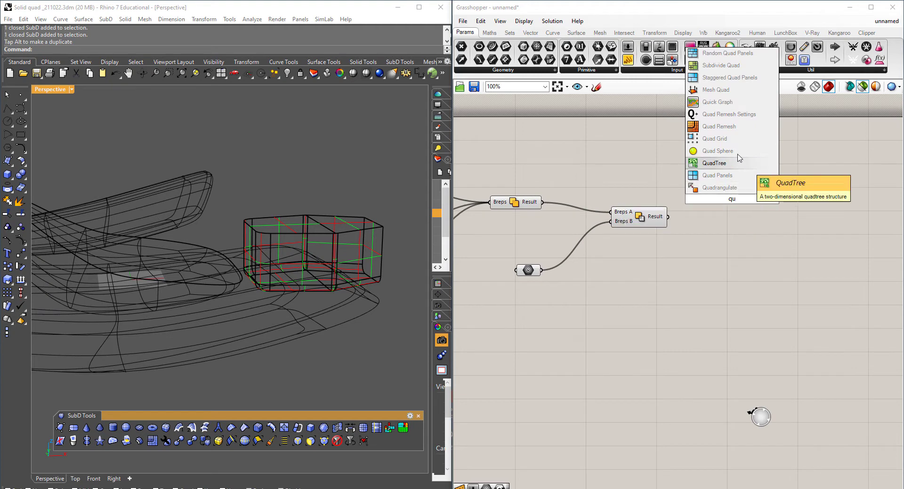
{"action": "left_click", "coordinate": [719, 126]}
{"action": "left_click_drag", "start_coordinate": [748, 194], "coordinate": [752, 230]}
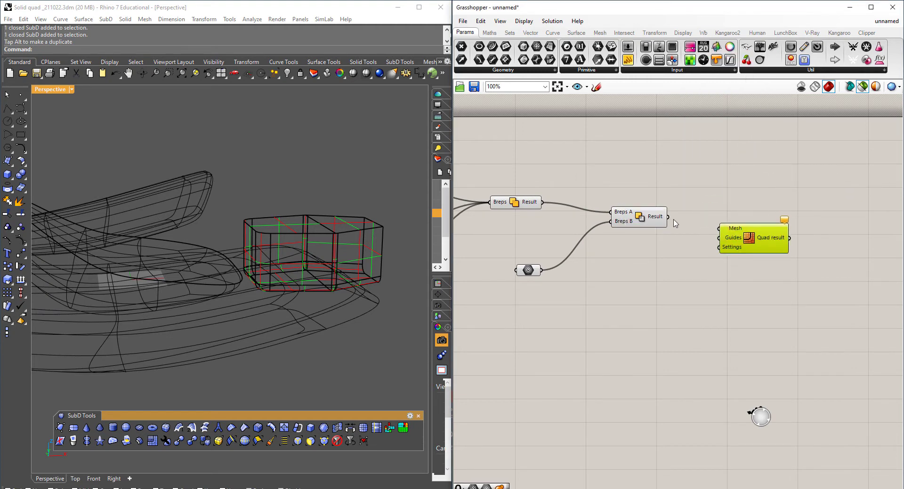
{"action": "left_click_drag", "start_coordinate": [668, 217], "coordinate": [719, 228]}
{"action": "left_click_drag", "start_coordinate": [757, 246], "coordinate": [769, 222]}
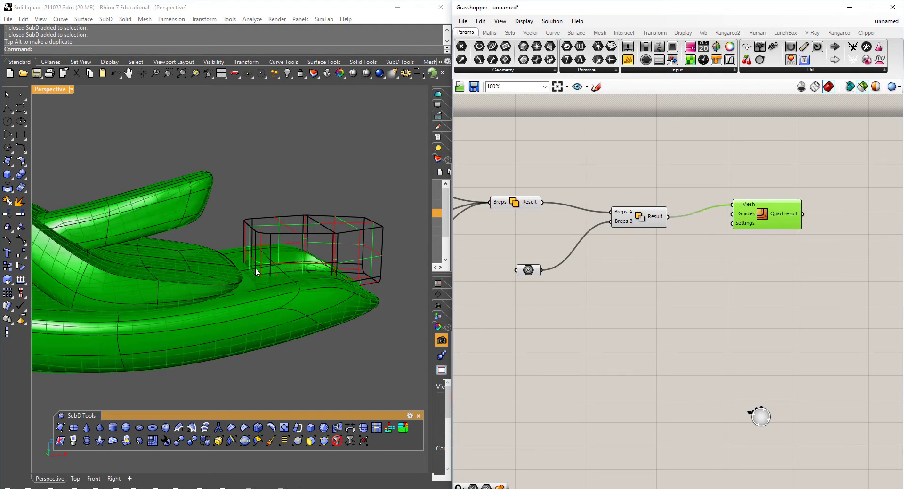
- Orbit and zoom around the green quad-remeshed form, ending on a top-front view
{"action": "mouse_move", "coordinate": [255, 272]}
{"action": "right_mouse_down"}
{"action": "mouse_move", "coordinate": [203, 299]}
{"action": "mouse_move", "coordinate": [324, 234]}
{"action": "mouse_move", "coordinate": [369, 233]}
{"action": "right_mouse_up"}
{"action": "mouse_move", "coordinate": [310, 226]}
{"action": "right_mouse_down"}
{"action": "mouse_move", "coordinate": [347, 244]}
{"action": "mouse_move", "coordinate": [292, 236]}
{"action": "mouse_move", "coordinate": [363, 256]}
{"action": "mouse_move", "coordinate": [379, 322]}
{"action": "mouse_move", "coordinate": [375, 350]}
{"action": "mouse_move", "coordinate": [338, 254]}
{"action": "mouse_move", "coordinate": [288, 231]}
{"action": "mouse_move", "coordinate": [134, 236]}
{"action": "mouse_move", "coordinate": [214, 250]}
{"action": "mouse_move", "coordinate": [319, 243]}
{"action": "mouse_move", "coordinate": [296, 232]}
{"action": "mouse_move", "coordinate": [322, 262]}
{"action": "mouse_move", "coordinate": [202, 256]}
{"action": "right_mouse_up"}
{"action": "mouse_move", "coordinate": [308, 289]}
{"action": "right_mouse_down"}
{"action": "mouse_move", "coordinate": [329, 281]}
{"action": "mouse_move", "coordinate": [292, 287]}
{"action": "mouse_move", "coordinate": [306, 295]}
{"action": "mouse_move", "coordinate": [241, 296]}
{"action": "mouse_move", "coordinate": [265, 310]}
{"action": "mouse_move", "coordinate": [230, 296]}
{"action": "mouse_move", "coordinate": [245, 324]}
{"action": "mouse_move", "coordinate": [218, 327]}
{"action": "mouse_move", "coordinate": [264, 323]}
{"action": "mouse_move", "coordinate": [275, 356]}
{"action": "mouse_move", "coordinate": [294, 365]}
{"action": "mouse_move", "coordinate": [303, 266]}
{"action": "mouse_move", "coordinate": [269, 249]}
{"action": "mouse_move", "coordinate": [236, 280]}
{"action": "mouse_move", "coordinate": [276, 268]}
{"action": "mouse_move", "coordinate": [263, 281]}
{"action": "right_mouse_up"}
{"action": "scroll", "coordinate": [250, 300], "scroll_direction": "up", "scroll_amount": 3}
{"action": "scroll", "coordinate": [229, 296], "scroll_direction": "down", "scroll_amount": 2}
{"action": "scroll", "coordinate": [245, 324], "scroll_direction": "down", "scroll_amount": 3}
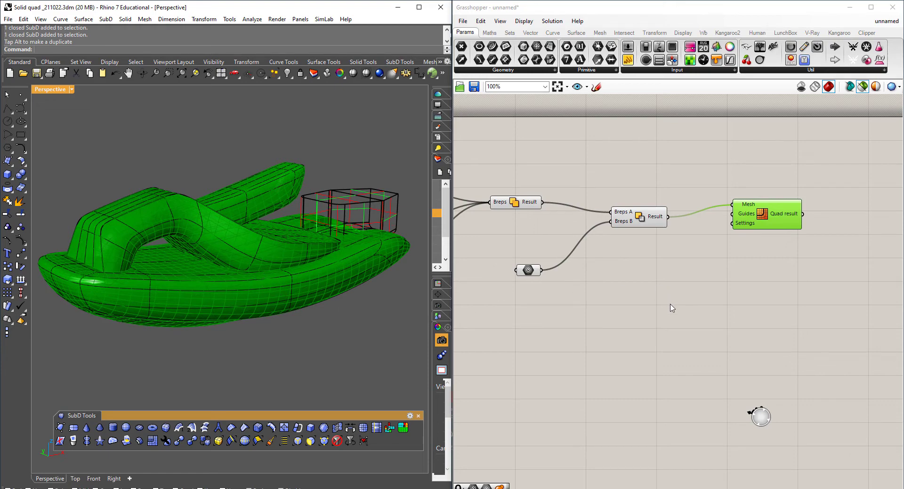
{"action": "right_click_drag", "start_coordinate": [671, 309], "coordinate": [617, 293]}
{"action": "mouse_move", "coordinate": [130, 264]}
{"action": "right_mouse_down"}
{"action": "mouse_move", "coordinate": [188, 282]}
{"action": "mouse_move", "coordinate": [196, 371]}
{"action": "right_mouse_up"}
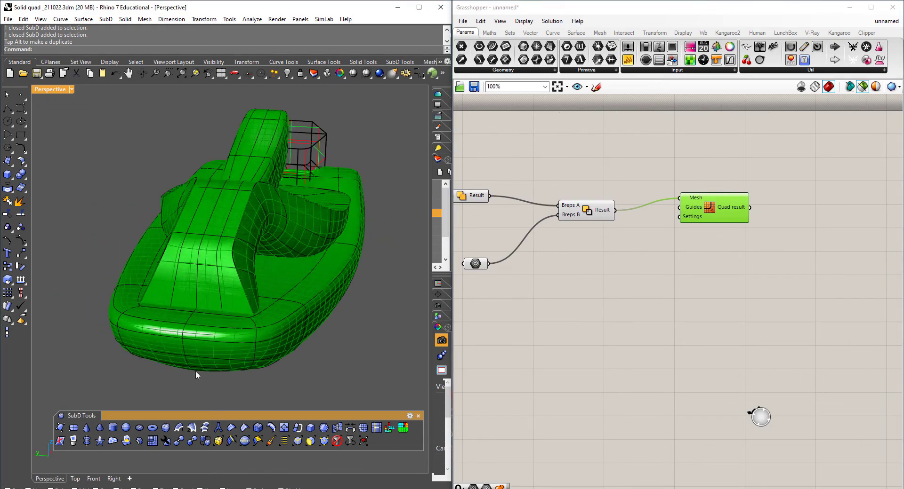
{"action": "right_click_drag", "start_coordinate": [215, 249], "coordinate": [214, 252]}
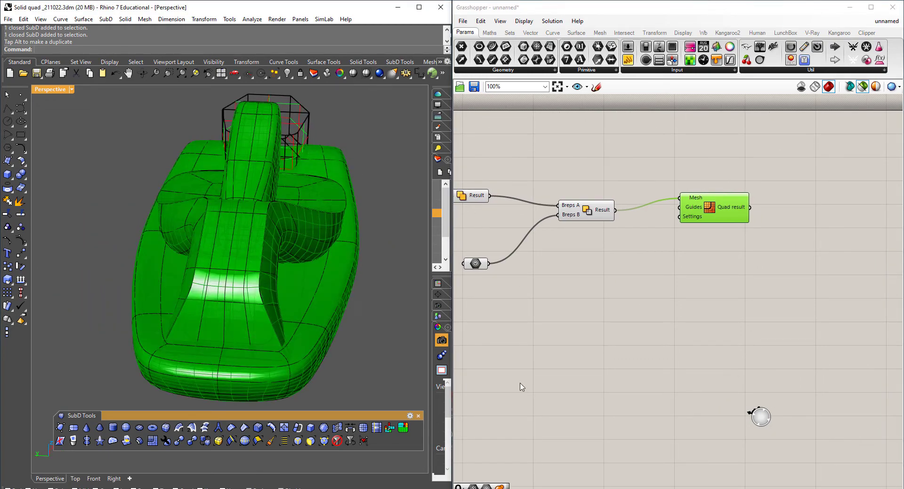
{"action": "left_click", "coordinate": [748, 413]}
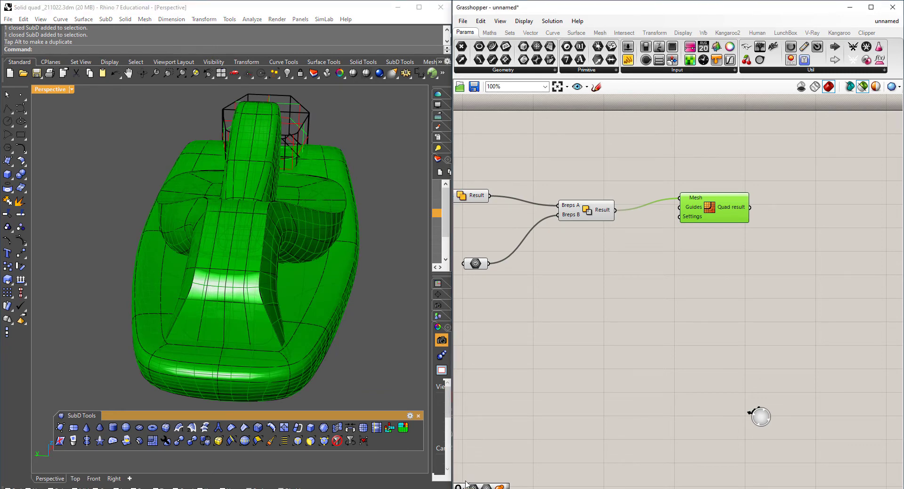
- Add a Quad Remesh Settings component from a 'qua' search and place it beside Quad Remesh
{"action": "double_click", "coordinate": [611, 320]}
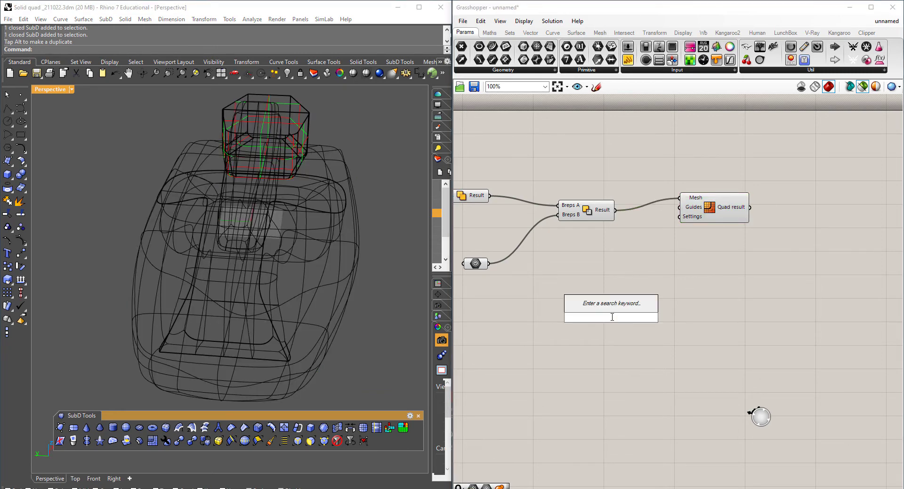
{"action": "type", "text": "qua"}
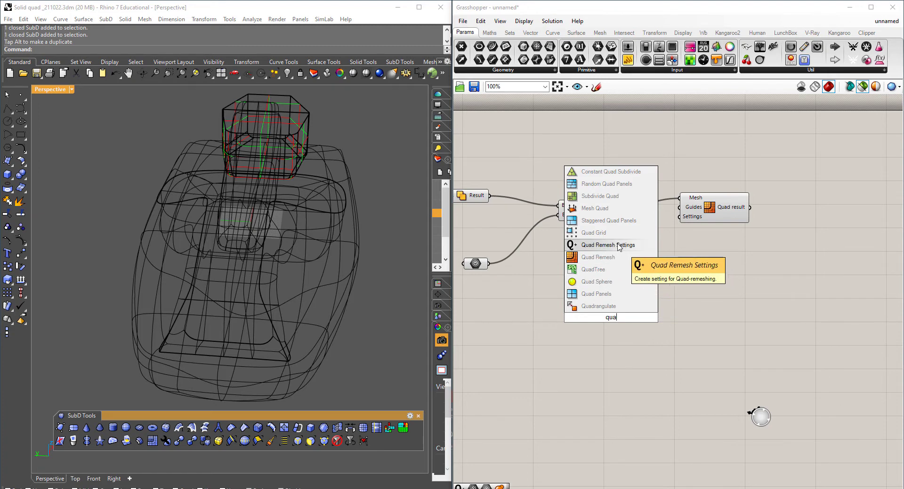
{"action": "left_click", "coordinate": [617, 246]}
{"action": "mouse_move", "coordinate": [642, 331]}
{"action": "left_mouse_down"}
{"action": "mouse_move", "coordinate": [591, 344]}
{"action": "mouse_move", "coordinate": [680, 228]}
{"action": "left_mouse_up"}
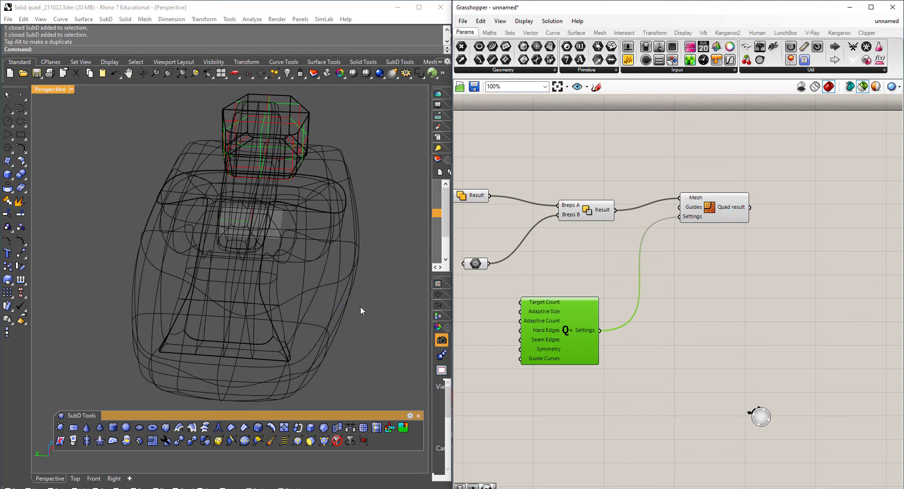
{"action": "right_click_drag", "start_coordinate": [360, 307], "coordinate": [288, 294]}
{"action": "left_click_drag", "start_coordinate": [692, 212], "coordinate": [721, 231]}
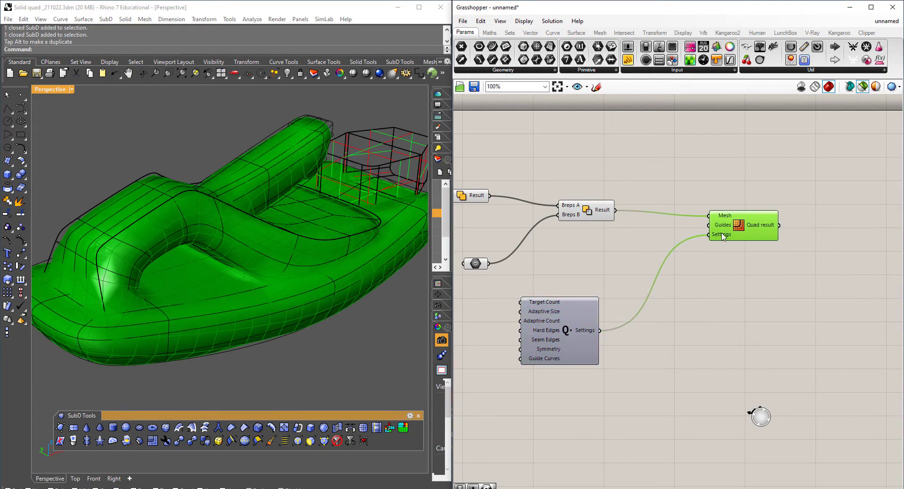
- Check the Symmetry input options without changes, inspect the mesh, and shift the settings component right
{"action": "right_click", "coordinate": [547, 352]}
{"action": "left_click", "coordinate": [569, 440]}
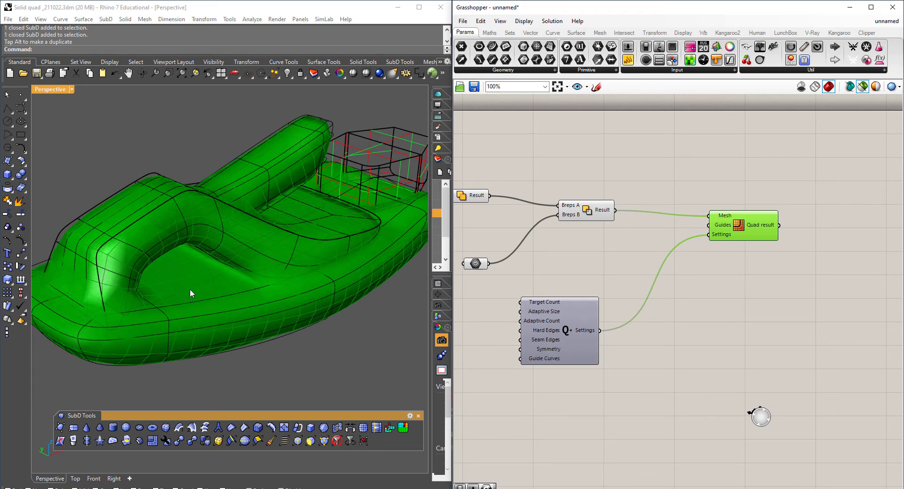
{"action": "right_click_drag", "start_coordinate": [190, 289], "coordinate": [251, 282]}
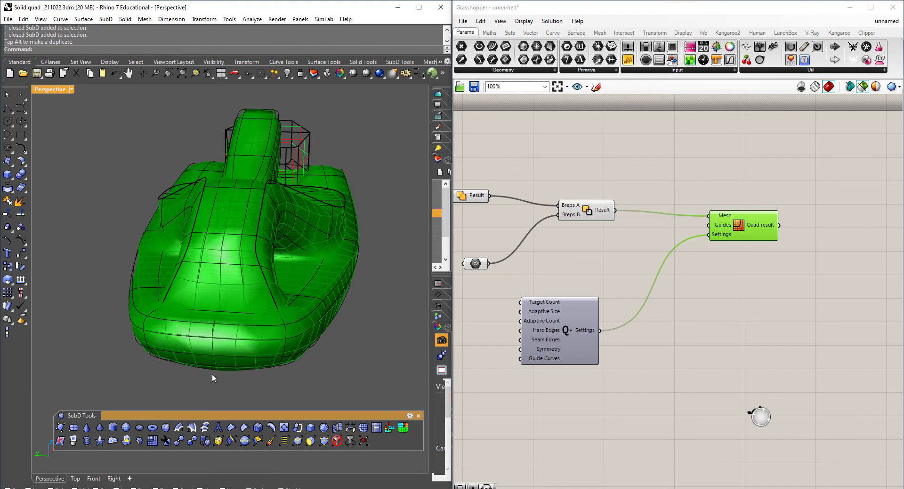
{"action": "mouse_move", "coordinate": [212, 374]}
{"action": "right_mouse_down"}
{"action": "mouse_move", "coordinate": [147, 357]}
{"action": "mouse_move", "coordinate": [307, 178]}
{"action": "right_mouse_up"}
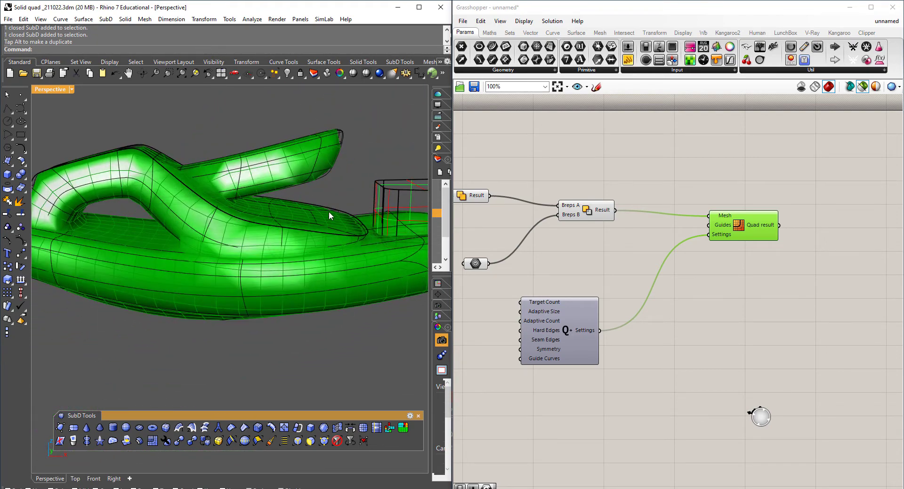
{"action": "mouse_move", "coordinate": [329, 211]}
{"action": "right_mouse_down"}
{"action": "mouse_move", "coordinate": [287, 222]}
{"action": "mouse_move", "coordinate": [344, 220]}
{"action": "right_mouse_up"}
{"action": "right_click_drag", "start_coordinate": [259, 242], "coordinate": [361, 251]}
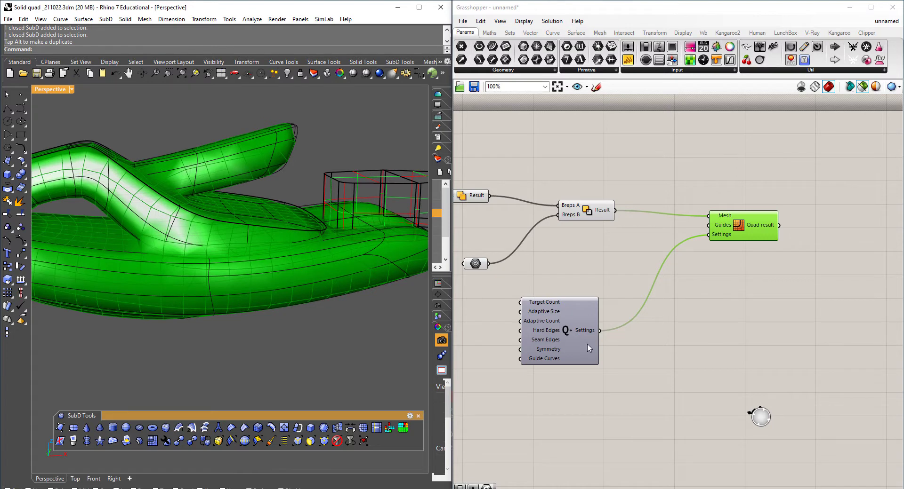
{"action": "left_click_drag", "start_coordinate": [588, 348], "coordinate": [675, 344]}
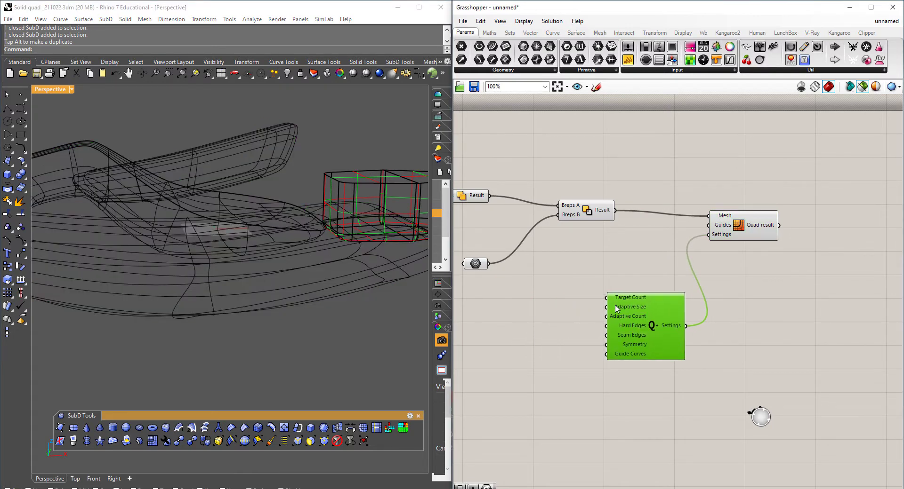
- Create a 400-to-1500 number slider set to 400 and connect it to Target Count
{"action": "scroll", "coordinate": [616, 309], "scroll_direction": "up", "scroll_amount": 2}
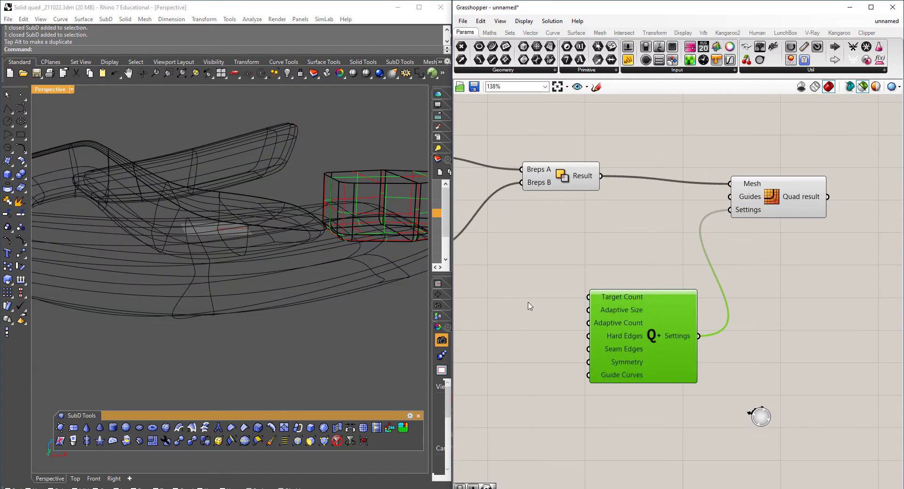
{"action": "double_click", "coordinate": [480, 302]}
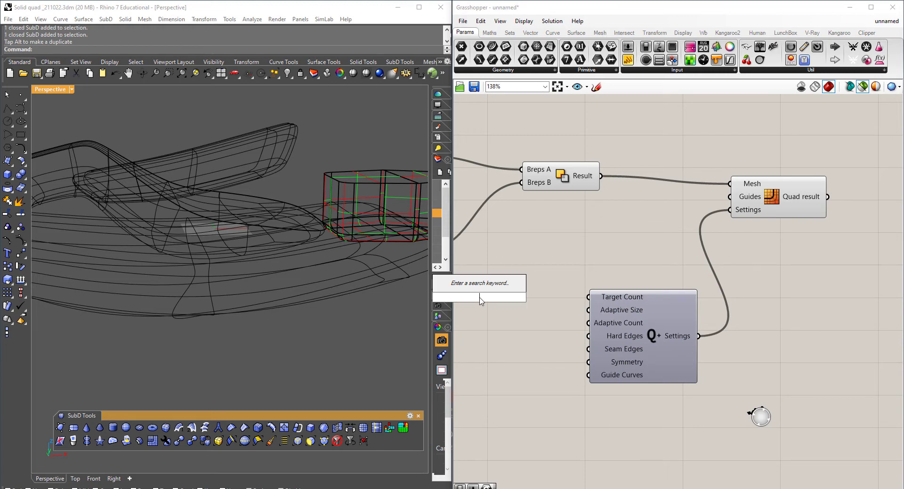
{"action": "type", "text": "400"}
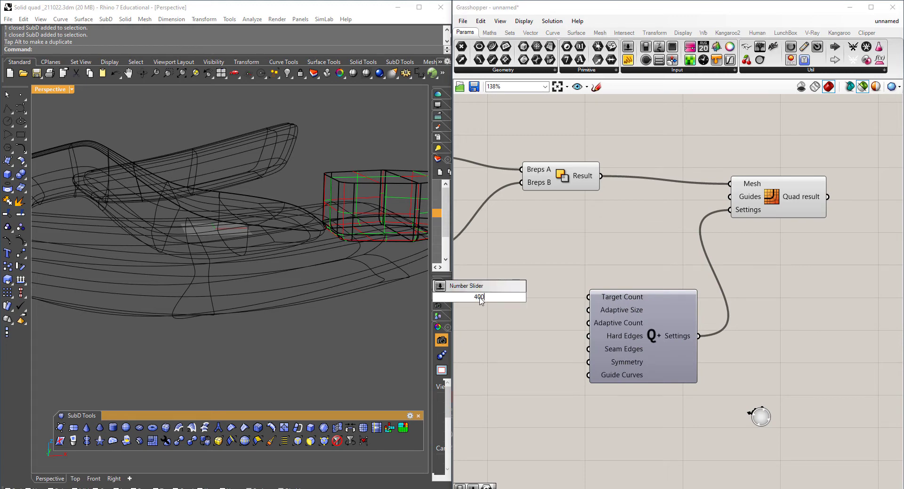
{"action": "type", "text": ".15"}
{"action": "type", "text": "00"}
{"action": "key", "text": "Return"}
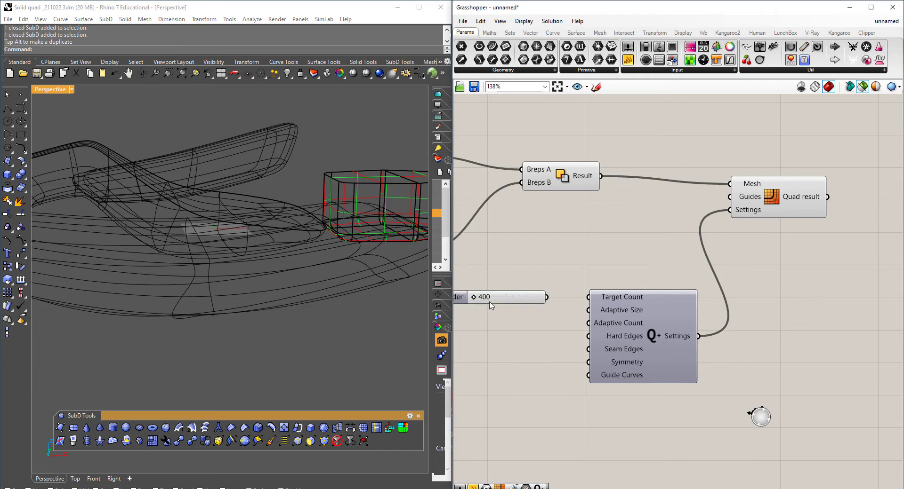
{"action": "left_click_drag", "start_coordinate": [545, 297], "coordinate": [588, 297]}
- Preview the updated quad mesh, zooming out to show the whole green model
{"action": "right_click_drag", "start_coordinate": [270, 162], "coordinate": [282, 188]}
{"action": "left_click_drag", "start_coordinate": [766, 205], "coordinate": [786, 201]}
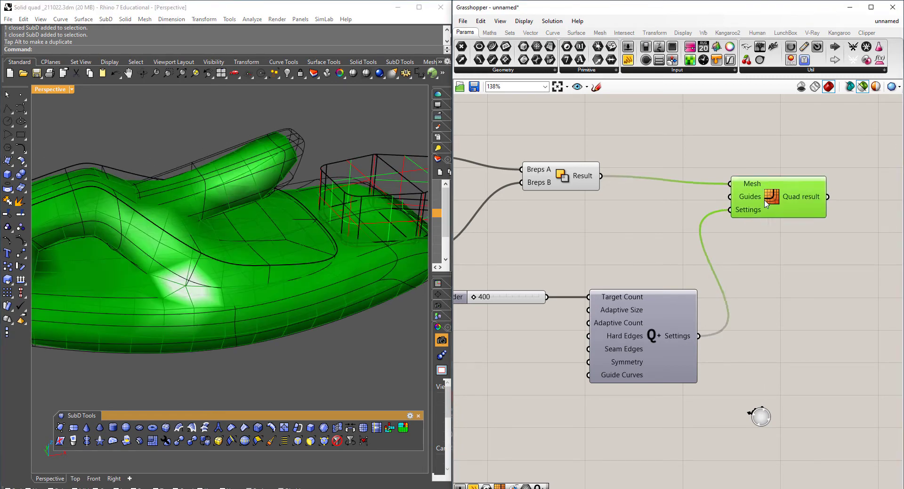
{"action": "scroll", "coordinate": [216, 264], "scroll_direction": "down", "scroll_amount": 2}
{"action": "scroll", "coordinate": [232, 244], "scroll_direction": "down", "scroll_amount": 3}
{"action": "mouse_move", "coordinate": [233, 244]}
{"action": "right_mouse_down"}
{"action": "mouse_move", "coordinate": [201, 238]}
{"action": "mouse_move", "coordinate": [197, 214]}
{"action": "mouse_move", "coordinate": [254, 225]}
{"action": "mouse_move", "coordinate": [171, 282]}
{"action": "mouse_move", "coordinate": [162, 347]}
{"action": "mouse_move", "coordinate": [129, 273]}
{"action": "right_mouse_up"}
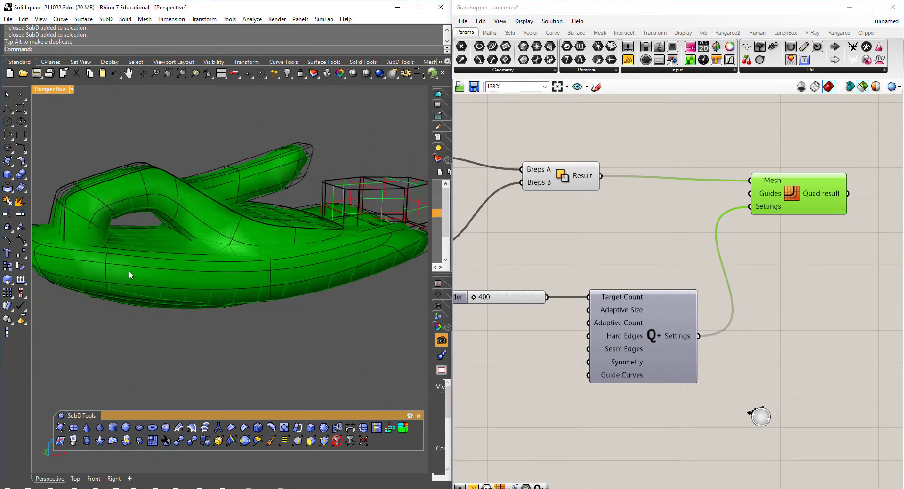
{"action": "right_click_drag", "start_coordinate": [343, 211], "coordinate": [321, 211]}
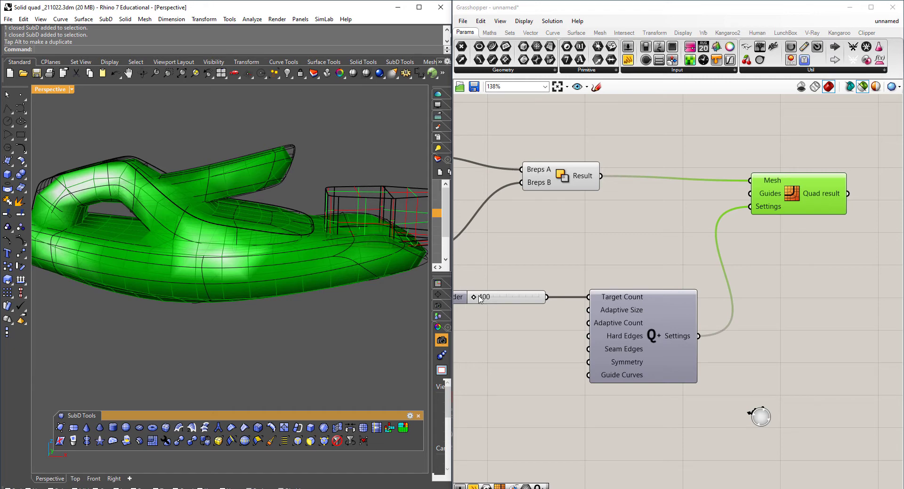
{"action": "mouse_move", "coordinate": [684, 246]}
{"action": "right_mouse_down"}
{"action": "mouse_move", "coordinate": [636, 263]}
{"action": "mouse_move", "coordinate": [626, 300]}
{"action": "right_mouse_up"}
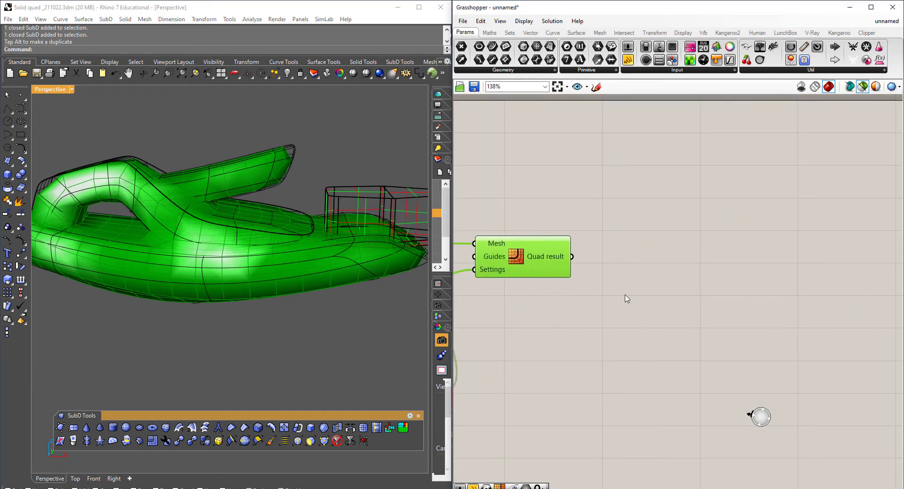
- Add a Smooth Mesh component with the Quad Remesh result as its Mesh input
{"action": "double_click", "coordinate": [698, 255]}
{"action": "type", "text": "s"}
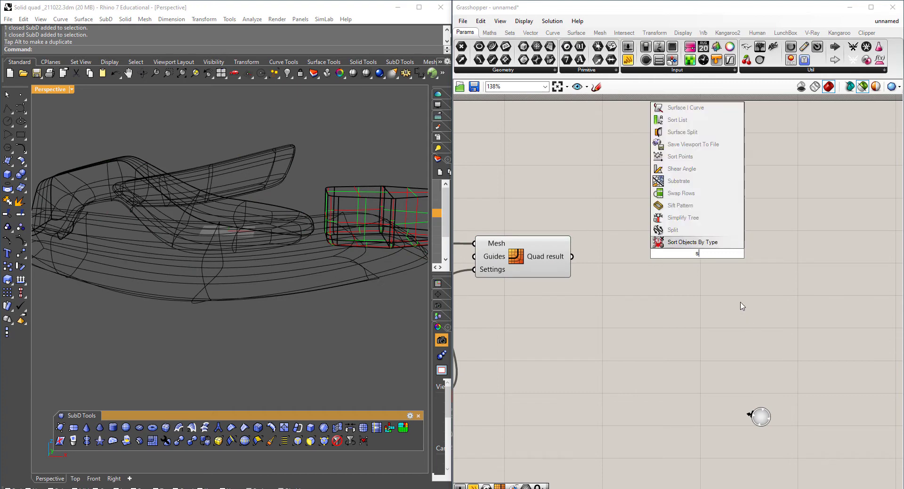
{"action": "type", "text": "mo"}
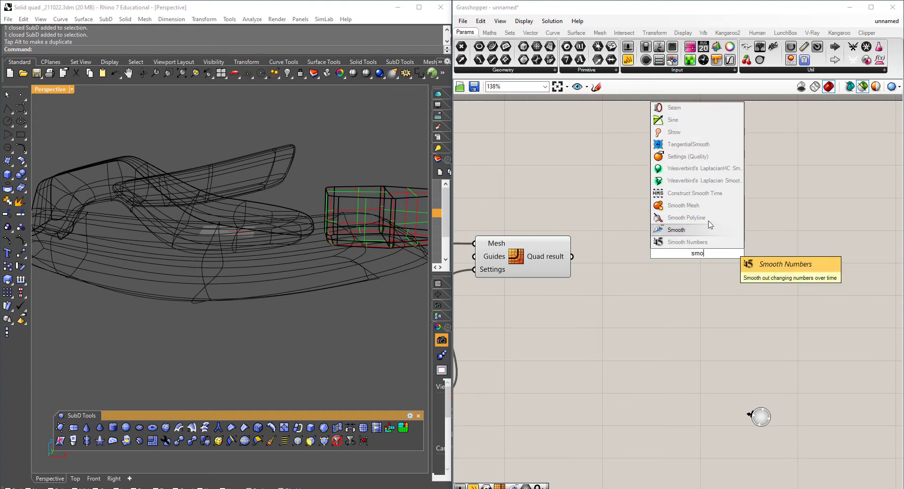
{"action": "left_click", "coordinate": [690, 207]}
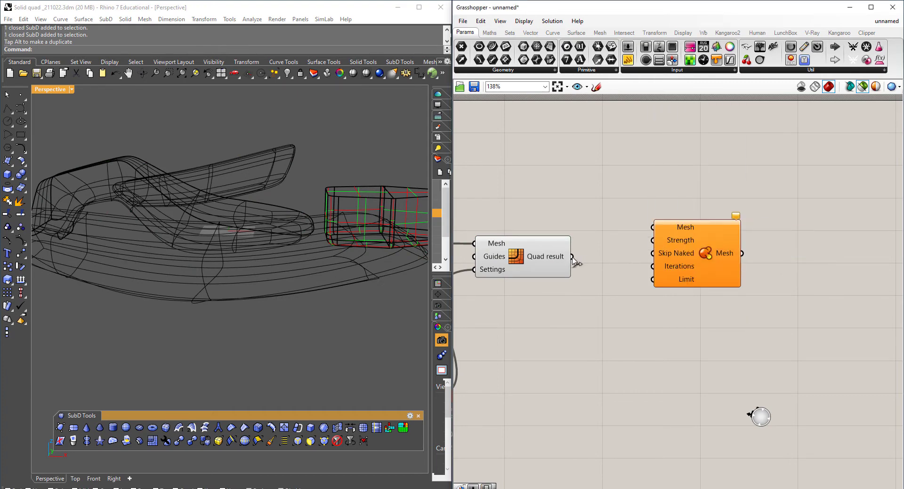
{"action": "left_click_drag", "start_coordinate": [571, 257], "coordinate": [653, 227]}
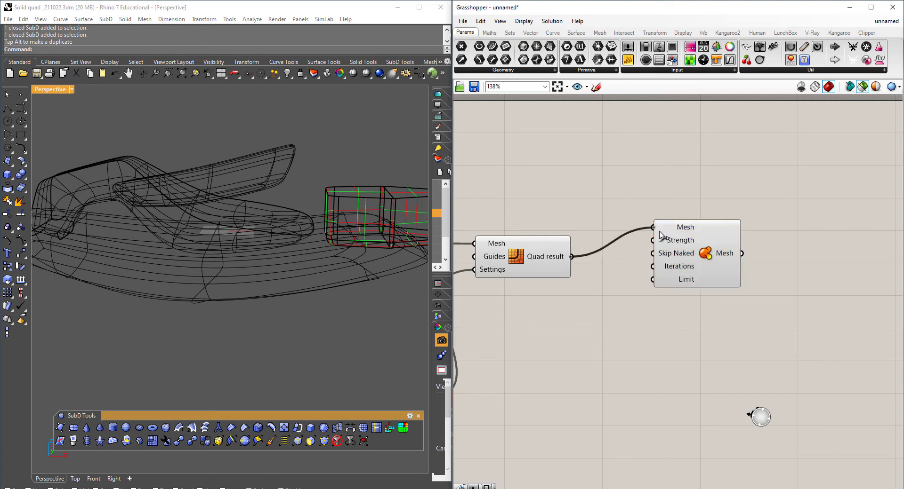
{"action": "left_click_drag", "start_coordinate": [683, 254], "coordinate": [686, 265]}
- Inspect the smoothed green form and line Smooth Mesh up with the quad result
{"action": "mouse_move", "coordinate": [329, 297]}
{"action": "right_mouse_down"}
{"action": "mouse_move", "coordinate": [275, 294]}
{"action": "mouse_move", "coordinate": [212, 235]}
{"action": "right_mouse_up"}
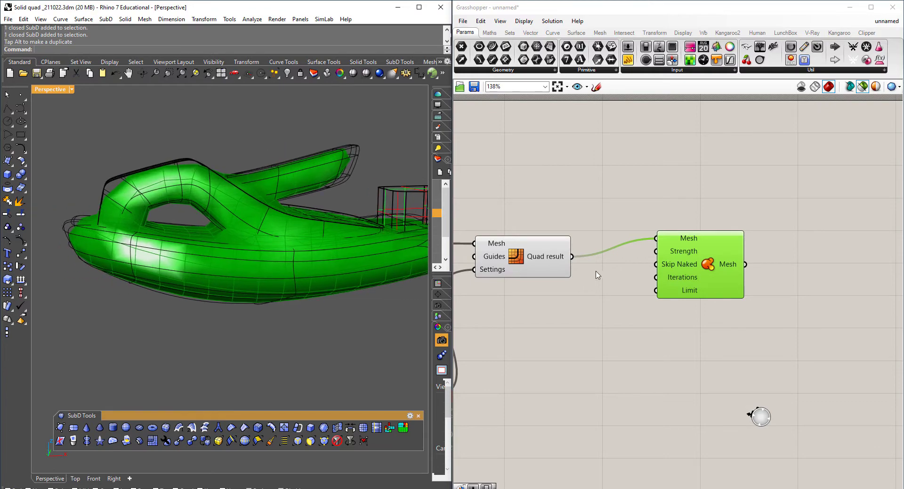
{"action": "left_click", "coordinate": [754, 281]}
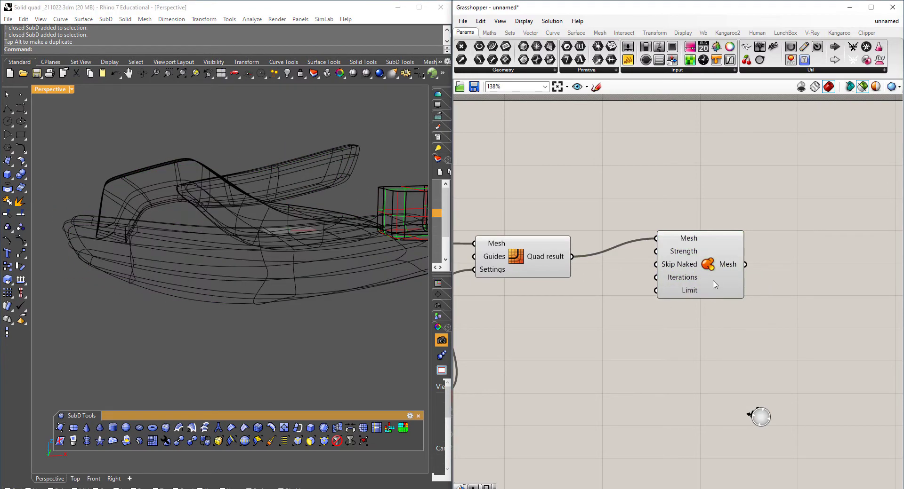
{"action": "left_click_drag", "start_coordinate": [715, 285], "coordinate": [745, 294]}
{"action": "right_click_drag", "start_coordinate": [129, 208], "coordinate": [220, 283]}
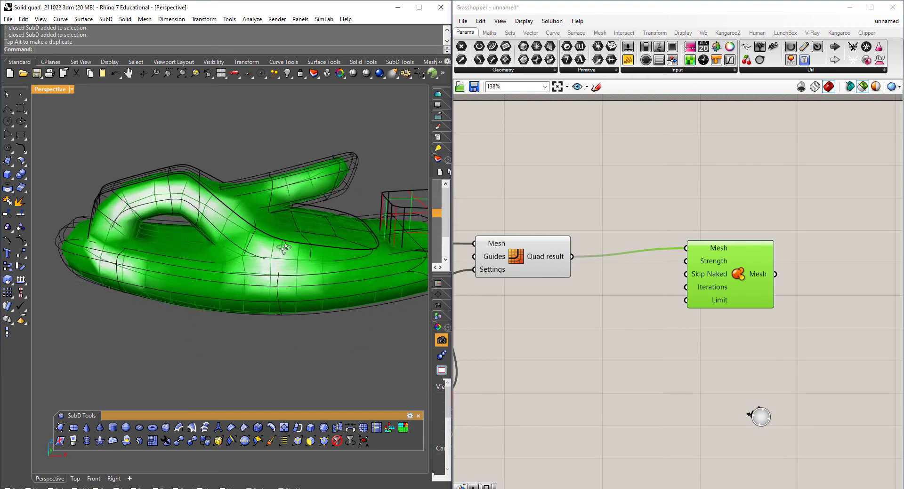
{"action": "mouse_move", "coordinate": [220, 284]}
{"action": "right_mouse_down"}
{"action": "mouse_move", "coordinate": [309, 202]}
{"action": "mouse_move", "coordinate": [254, 193]}
{"action": "mouse_move", "coordinate": [204, 204]}
{"action": "mouse_move", "coordinate": [311, 198]}
{"action": "right_mouse_up"}
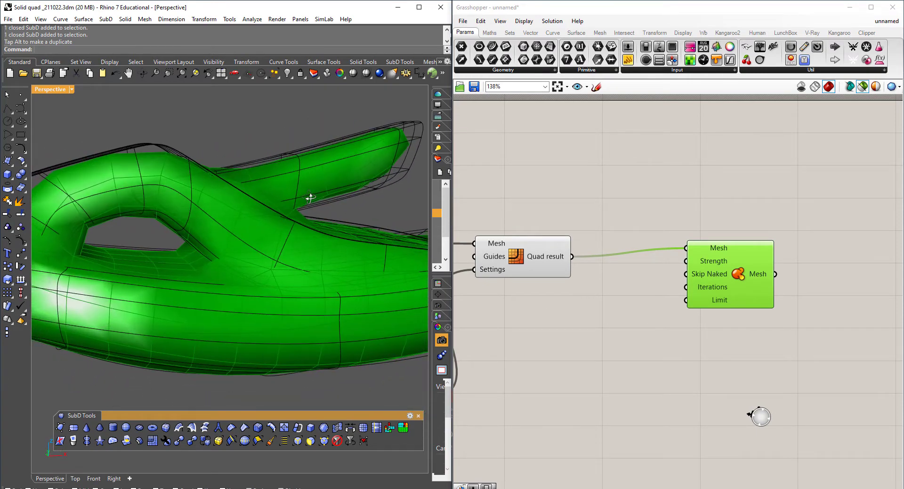
{"action": "left_click_drag", "start_coordinate": [724, 300], "coordinate": [739, 309]}
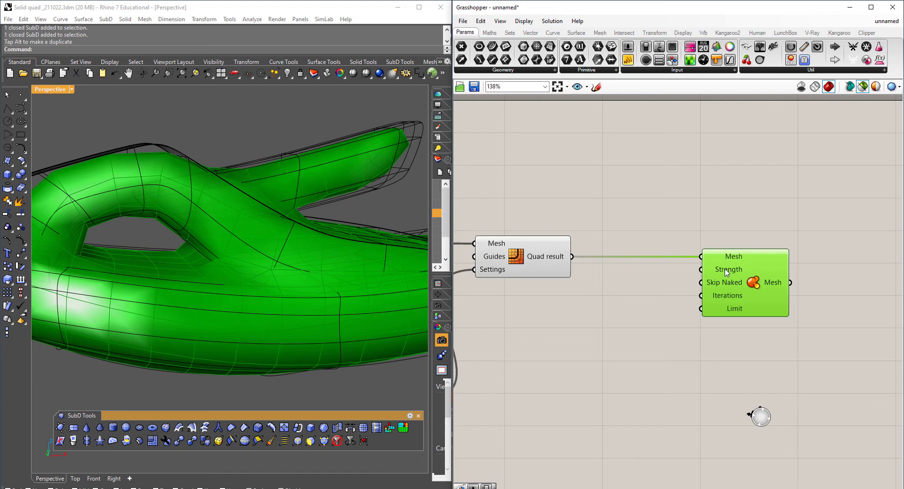
- Create a 0–10 number slider and wire it to the Smooth Mesh Strength input
{"action": "double_click", "coordinate": [593, 335]}
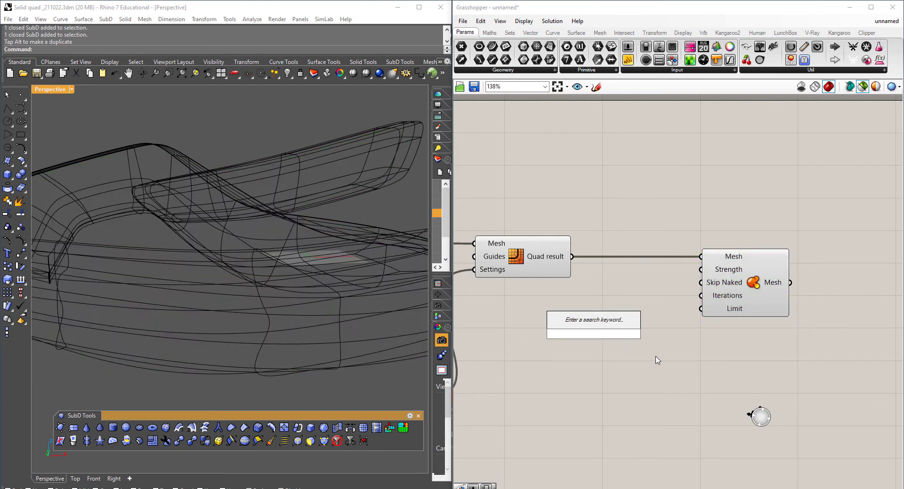
{"action": "type", "text": "1.00"}
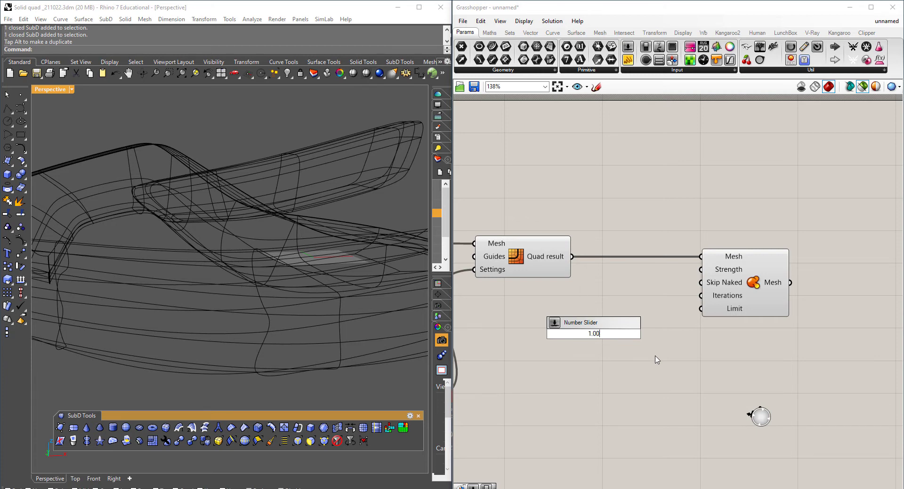
{"action": "type", "text": ".."}
{"action": "type", "text": "10"}
{"action": "key", "text": "Return"}
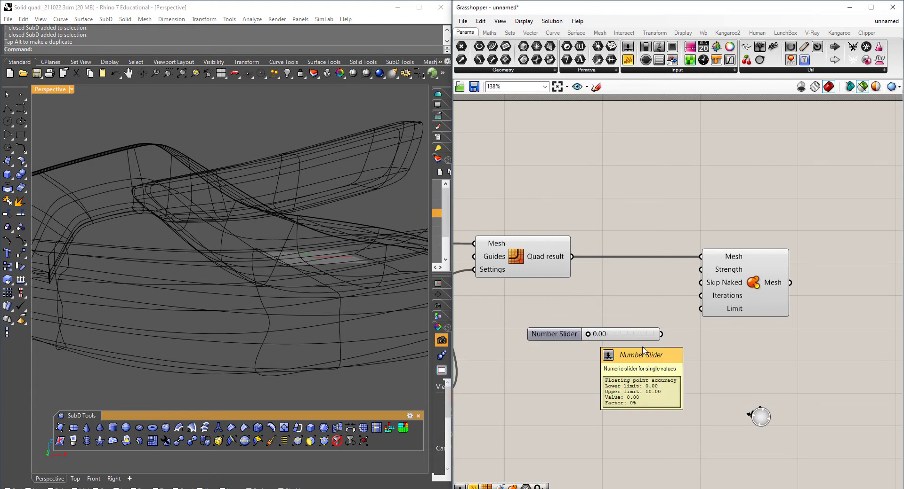
{"action": "left_click_drag", "start_coordinate": [661, 334], "coordinate": [701, 271]}
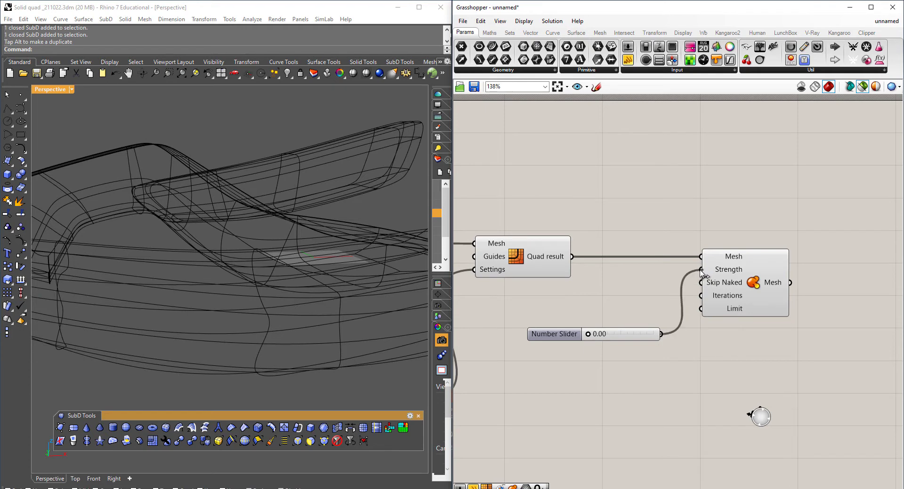
{"action": "left_click", "coordinate": [739, 285]}
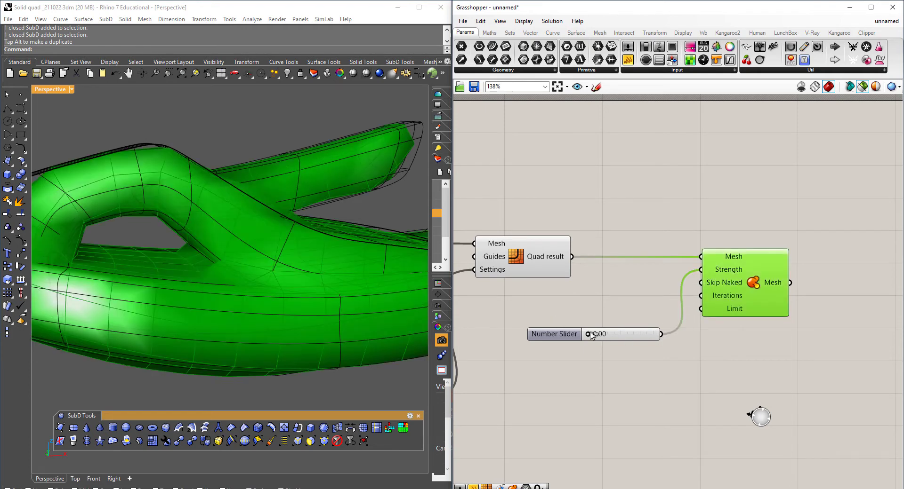
- Drag the slider to set the smoothing strength to 0.51
{"action": "left_click_drag", "start_coordinate": [588, 334], "coordinate": [594, 335]}
{"action": "mouse_move", "coordinate": [357, 256]}
{"action": "right_mouse_down"}
{"action": "mouse_move", "coordinate": [311, 236]}
{"action": "mouse_move", "coordinate": [282, 274]}
{"action": "mouse_move", "coordinate": [172, 238]}
{"action": "mouse_move", "coordinate": [179, 228]}
{"action": "right_mouse_up"}
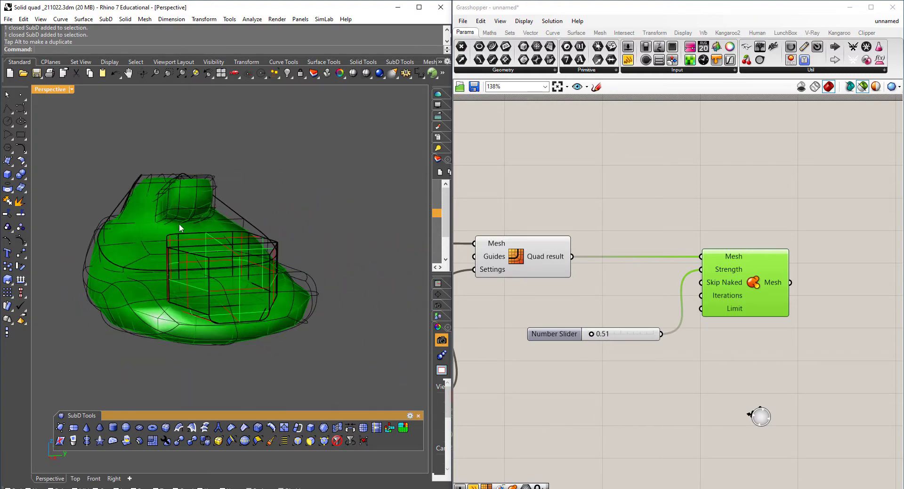
{"action": "right_click_drag", "start_coordinate": [807, 353], "coordinate": [686, 370]}
- Place a SubD component beside Smooth Mesh and feed it the smoothed Mesh output
{"action": "double_click", "coordinate": [735, 306]}
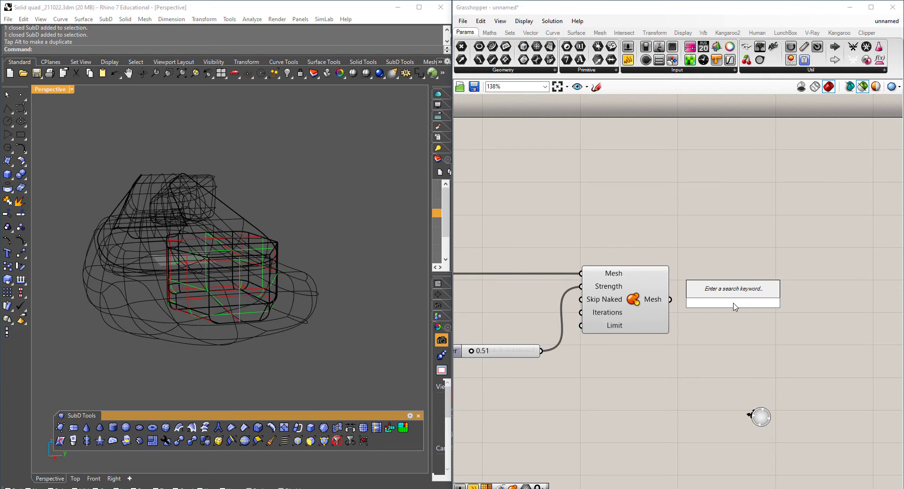
{"action": "type", "text": "sub"}
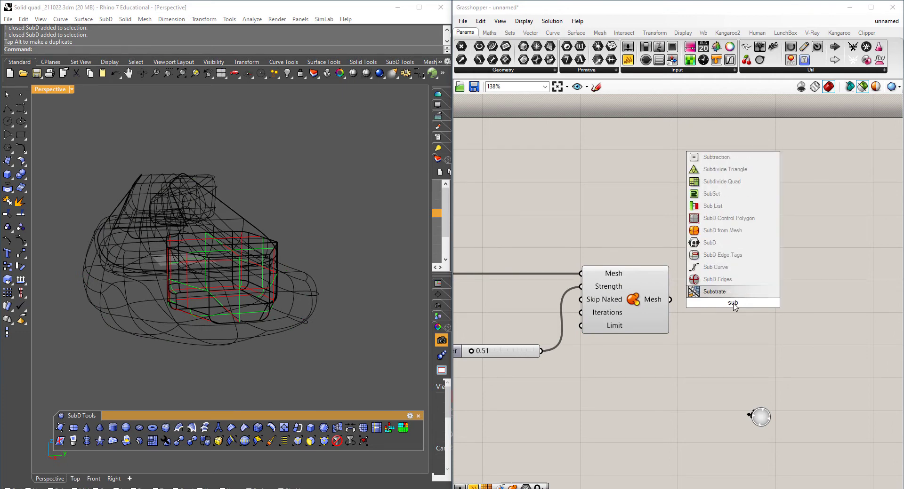
{"action": "left_click", "coordinate": [716, 244]}
{"action": "left_click_drag", "start_coordinate": [734, 306], "coordinate": [772, 290]}
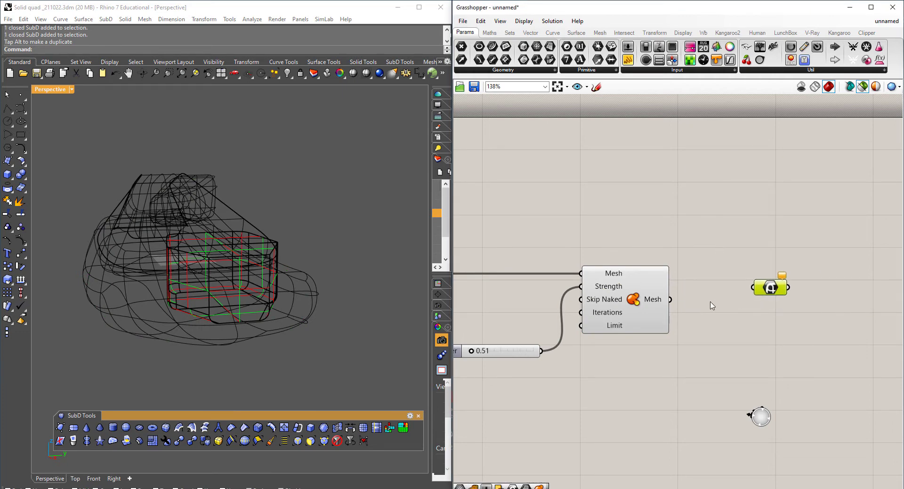
{"action": "left_click_drag", "start_coordinate": [670, 300], "coordinate": [768, 292]}
{"action": "mouse_move", "coordinate": [263, 263]}
{"action": "right_mouse_down"}
{"action": "mouse_move", "coordinate": [184, 283]}
{"action": "mouse_move", "coordinate": [361, 342]}
{"action": "mouse_move", "coordinate": [198, 294]}
{"action": "right_mouse_up"}
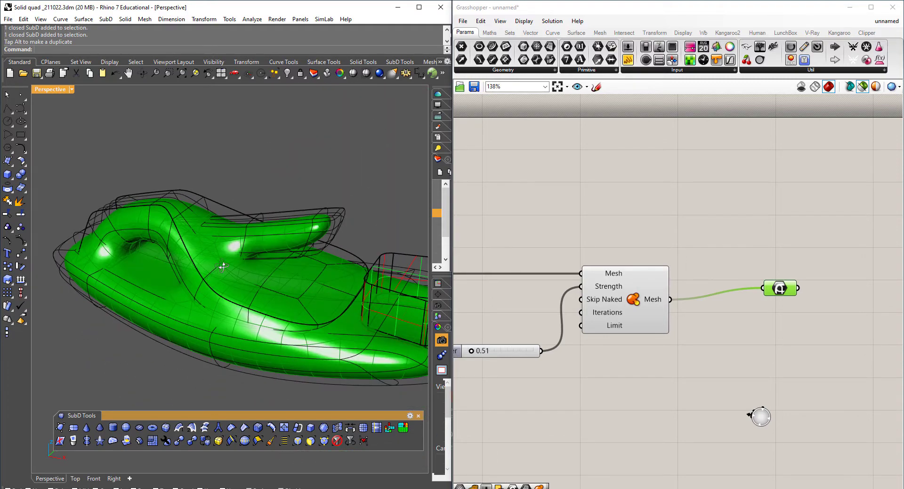
- Select the original SubD cage and move it left along X with the gumball
{"action": "right_click_drag", "start_coordinate": [198, 290], "coordinate": [283, 247]}
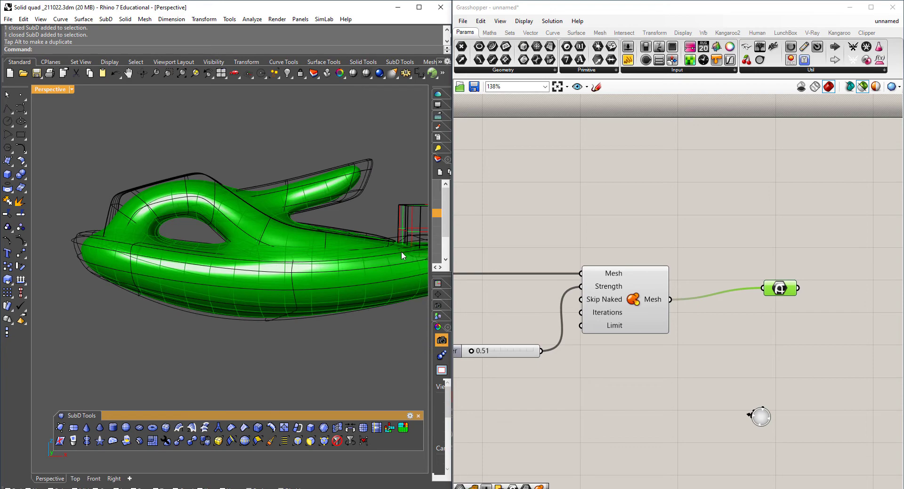
{"action": "mouse_move", "coordinate": [401, 251]}
{"action": "right_mouse_down"}
{"action": "mouse_move", "coordinate": [349, 240]}
{"action": "mouse_move", "coordinate": [372, 201]}
{"action": "right_mouse_up"}
{"action": "scroll", "coordinate": [372, 202], "scroll_direction": "up", "scroll_amount": 2}
{"action": "scroll", "coordinate": [365, 201], "scroll_direction": "up", "scroll_amount": 2}
{"action": "scroll", "coordinate": [349, 193], "scroll_direction": "up", "scroll_amount": 1}
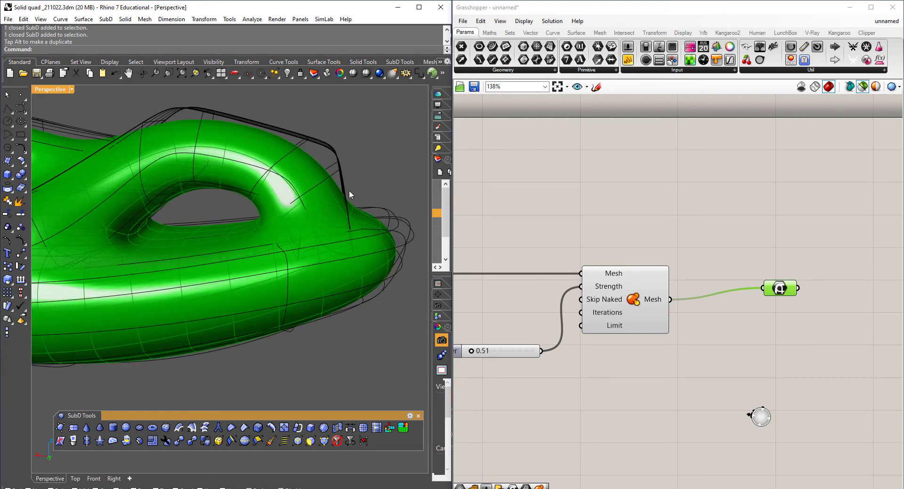
{"action": "left_click", "coordinate": [342, 180]}
{"action": "right_click_drag", "start_coordinate": [285, 203], "coordinate": [256, 202]}
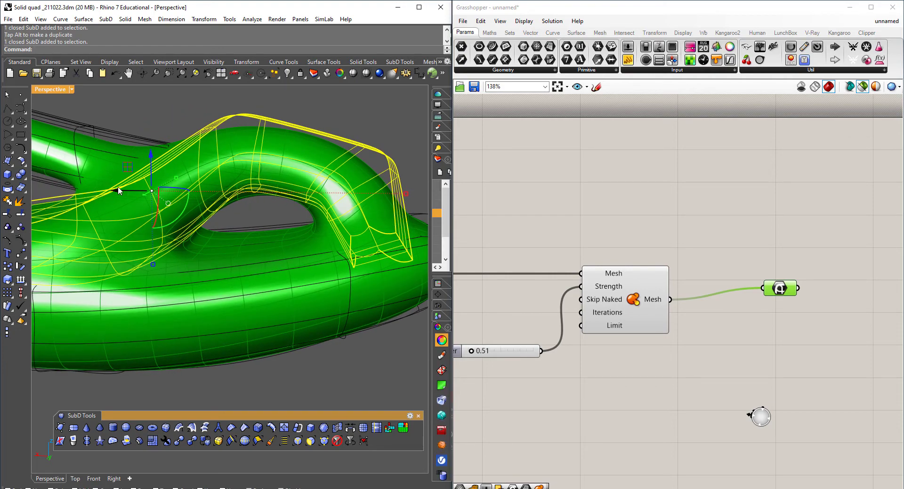
{"action": "left_click_drag", "start_coordinate": [115, 190], "coordinate": [84, 196]}
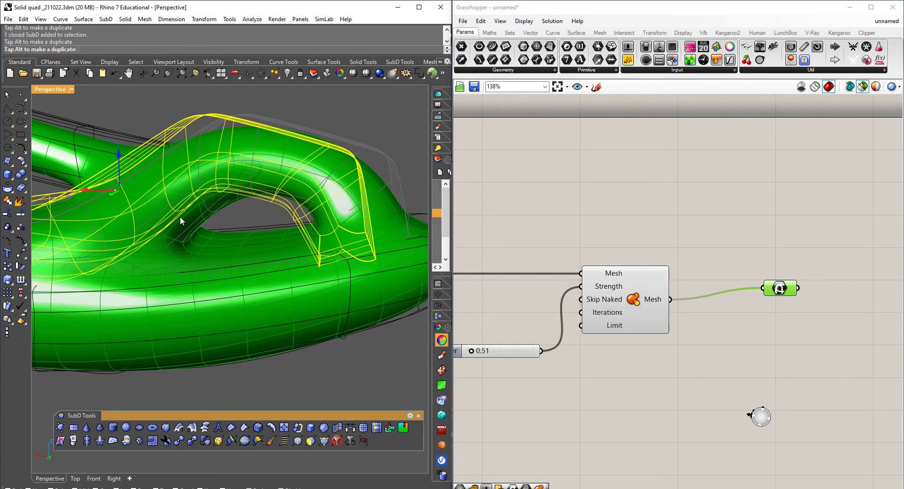
{"action": "scroll", "coordinate": [180, 217], "scroll_direction": "up", "scroll_amount": 2}
{"action": "mouse_move", "coordinate": [284, 213]}
{"action": "right_mouse_down"}
{"action": "mouse_move", "coordinate": [289, 319]}
{"action": "mouse_move", "coordinate": [330, 264]}
{"action": "right_mouse_up"}
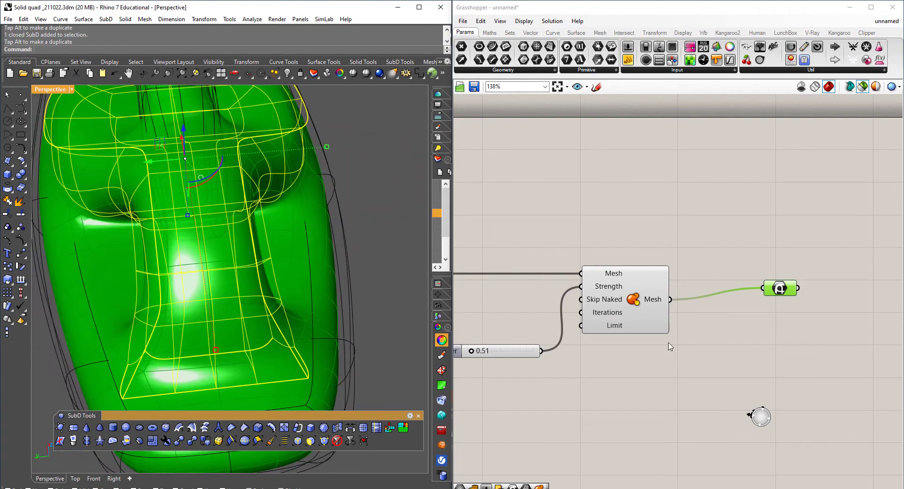
{"action": "scroll", "coordinate": [525, 372], "scroll_direction": "up", "scroll_amount": 1}
{"action": "scroll", "coordinate": [606, 368], "scroll_direction": "up", "scroll_amount": 1}
- Raise the smoothing strength slider from 0.51 to 0.85
{"action": "scroll", "coordinate": [569, 359], "scroll_direction": "up", "scroll_amount": 1}
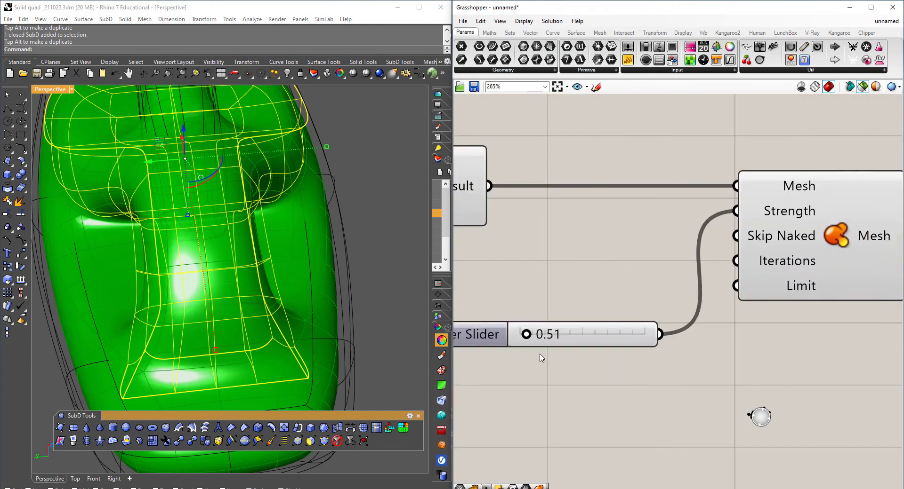
{"action": "scroll", "coordinate": [588, 362], "scroll_direction": "up", "scroll_amount": 1}
{"action": "mouse_move", "coordinate": [590, 343]}
{"action": "left_mouse_down"}
{"action": "mouse_move", "coordinate": [583, 342]}
{"action": "mouse_move", "coordinate": [630, 342]}
{"action": "mouse_move", "coordinate": [611, 342]}
{"action": "left_mouse_up"}
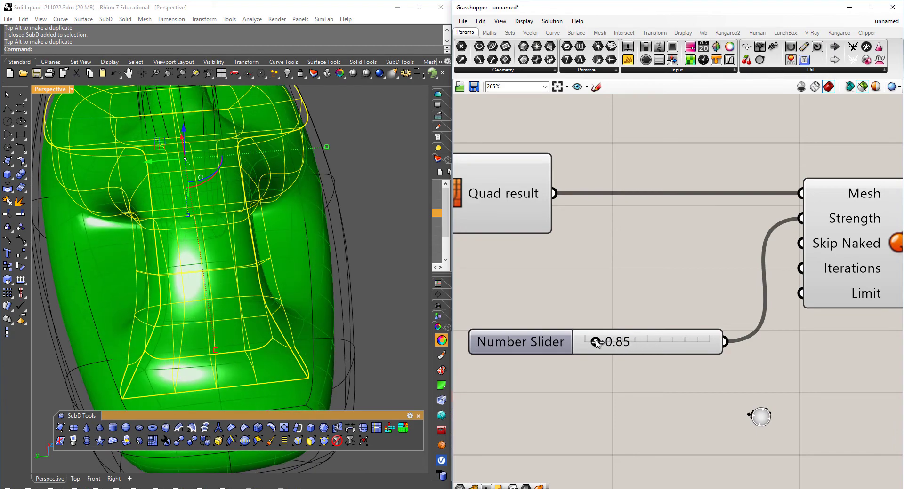
- Move the SubD cage along the X axis again with the gumball
{"action": "right_click_drag", "start_coordinate": [248, 247], "coordinate": [348, 247]}
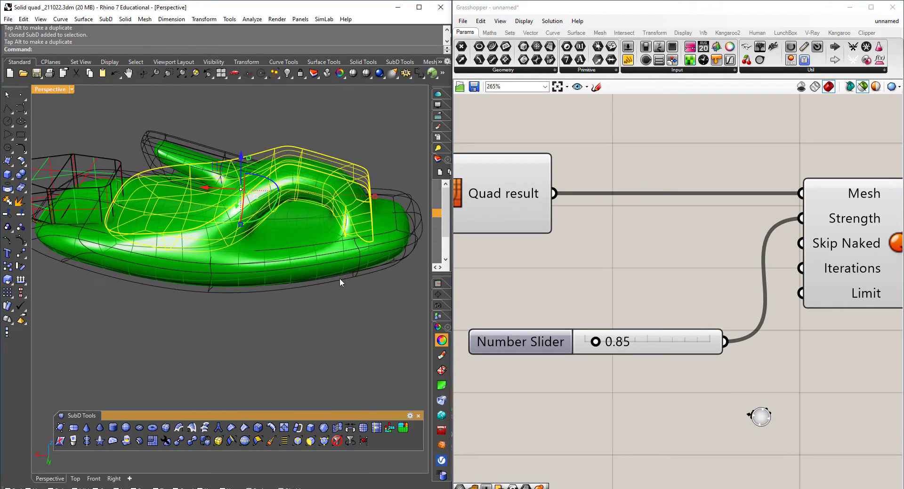
{"action": "mouse_move", "coordinate": [340, 278]}
{"action": "right_mouse_down"}
{"action": "mouse_move", "coordinate": [259, 238]}
{"action": "mouse_move", "coordinate": [291, 221]}
{"action": "right_mouse_up"}
{"action": "right_click_drag", "start_coordinate": [896, 285], "coordinate": [541, 306]}
{"action": "mouse_move", "coordinate": [398, 254]}
{"action": "right_mouse_down"}
{"action": "mouse_move", "coordinate": [381, 307]}
{"action": "mouse_move", "coordinate": [392, 181]}
{"action": "mouse_move", "coordinate": [352, 214]}
{"action": "right_mouse_up"}
{"action": "left_click_drag", "start_coordinate": [158, 202], "coordinate": [261, 211]}
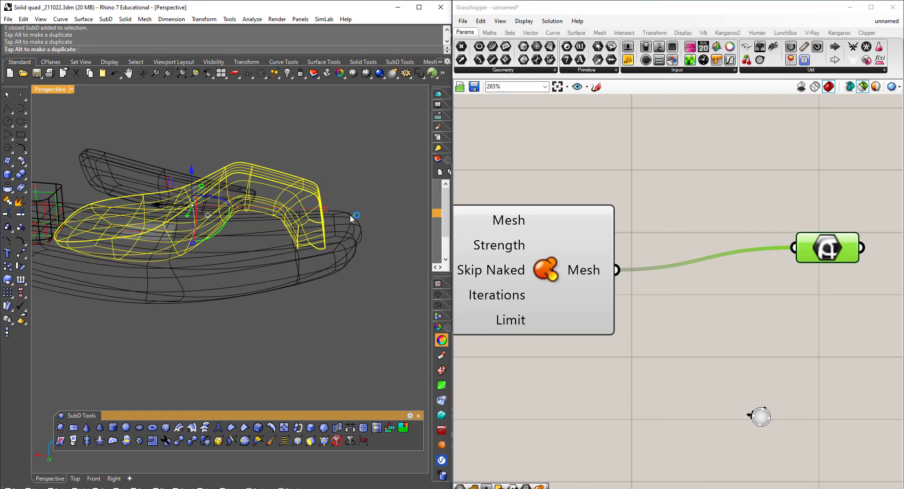
- Disable the Grasshopper SubD component
{"action": "right_click", "coordinate": [802, 251]}
{"action": "left_click", "coordinate": [802, 270]}
{"action": "key", "text": "ctrl+e"}
{"action": "middle_click", "coordinate": [819, 246]}
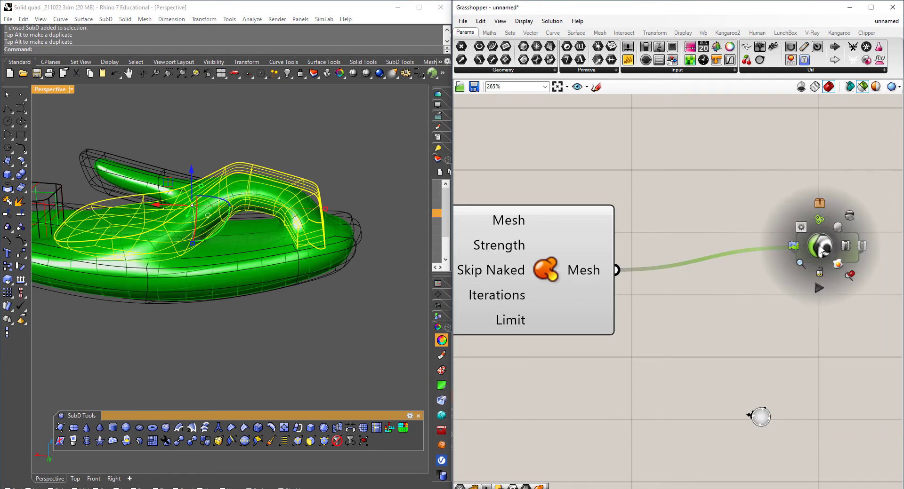
{"action": "left_click", "coordinate": [841, 271]}
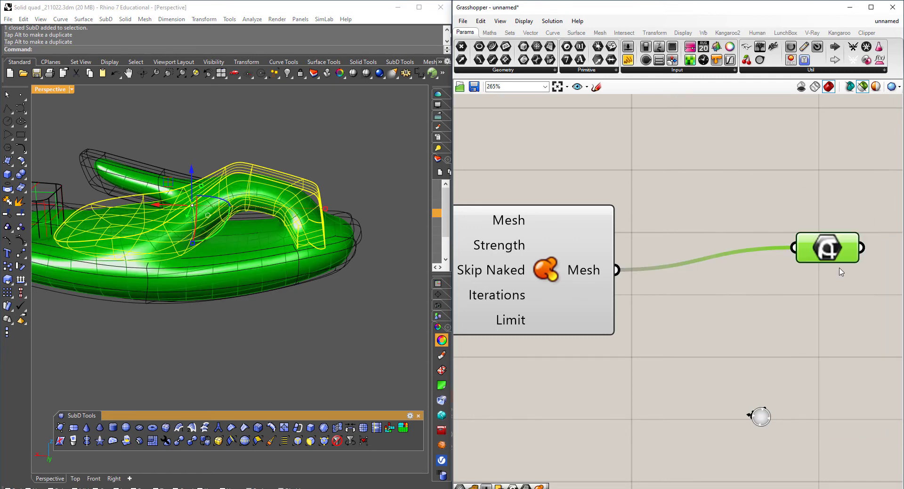
- Select the smoothed SubD form and Isolate it, hiding the other objects
{"action": "left_click", "coordinate": [301, 264]}
{"action": "left_click", "coordinate": [315, 226]}
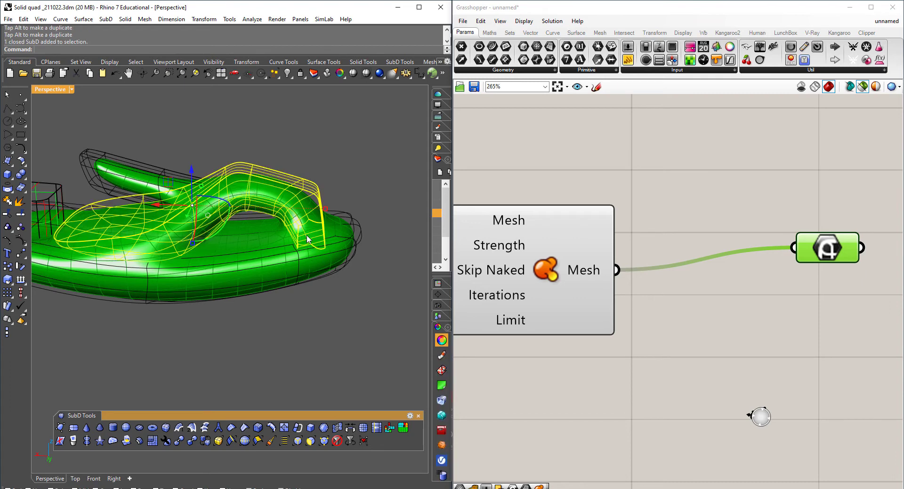
{"action": "left_click", "coordinate": [351, 300]}
{"action": "left_click", "coordinate": [332, 257]}
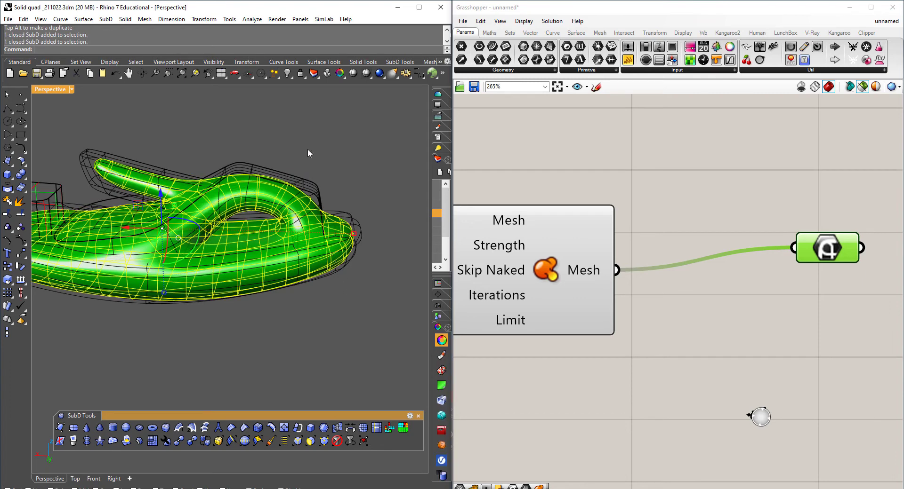
{"action": "left_click", "coordinate": [291, 74]}
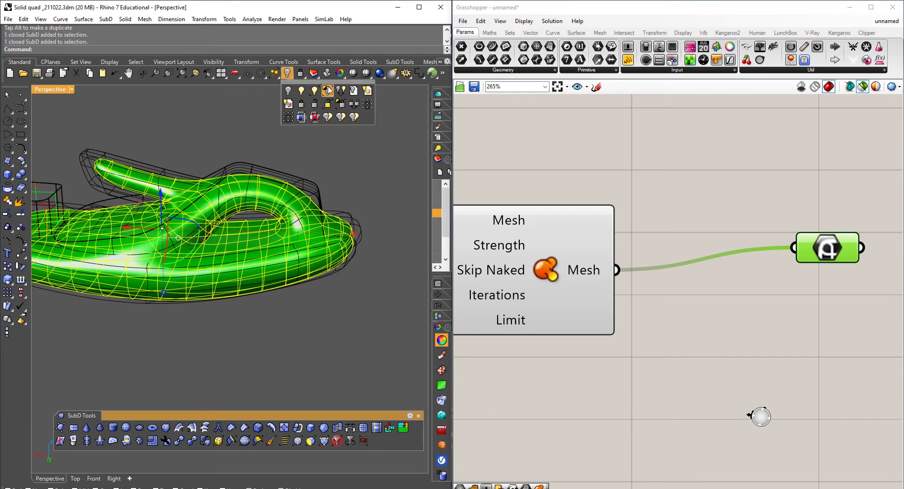
{"action": "left_click", "coordinate": [324, 91]}
{"action": "left_click", "coordinate": [329, 180]}
{"action": "mouse_move", "coordinate": [329, 179]}
{"action": "right_mouse_down"}
{"action": "mouse_move", "coordinate": [233, 224]}
{"action": "mouse_move", "coordinate": [262, 208]}
{"action": "mouse_move", "coordinate": [141, 216]}
{"action": "mouse_move", "coordinate": [147, 277]}
{"action": "mouse_move", "coordinate": [228, 379]}
{"action": "mouse_move", "coordinate": [273, 301]}
{"action": "mouse_move", "coordinate": [267, 269]}
{"action": "right_mouse_up"}
- Switch the SubD to flat display and turn off the green Grasshopper preview
{"action": "key", "text": "Tab"}
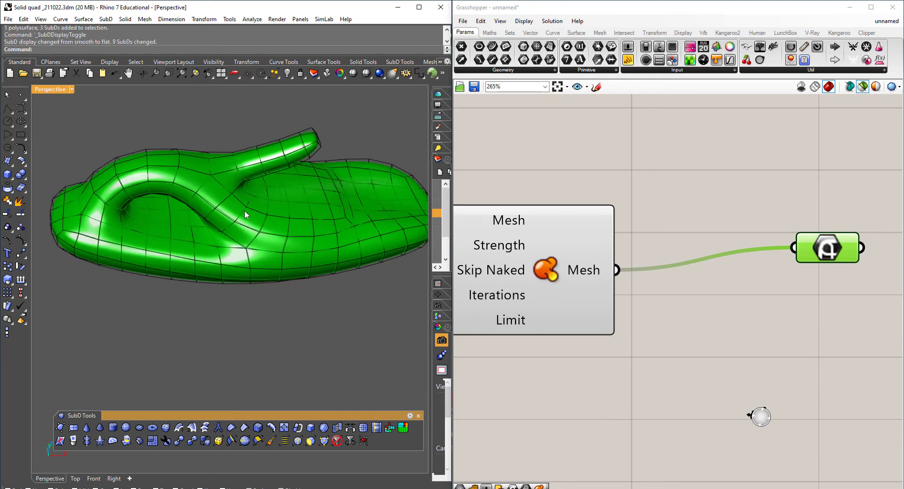
{"action": "left_click", "coordinate": [291, 229]}
{"action": "scroll", "coordinate": [293, 219], "scroll_direction": "up", "scroll_amount": 3}
{"action": "scroll", "coordinate": [284, 239], "scroll_direction": "down", "scroll_amount": 1}
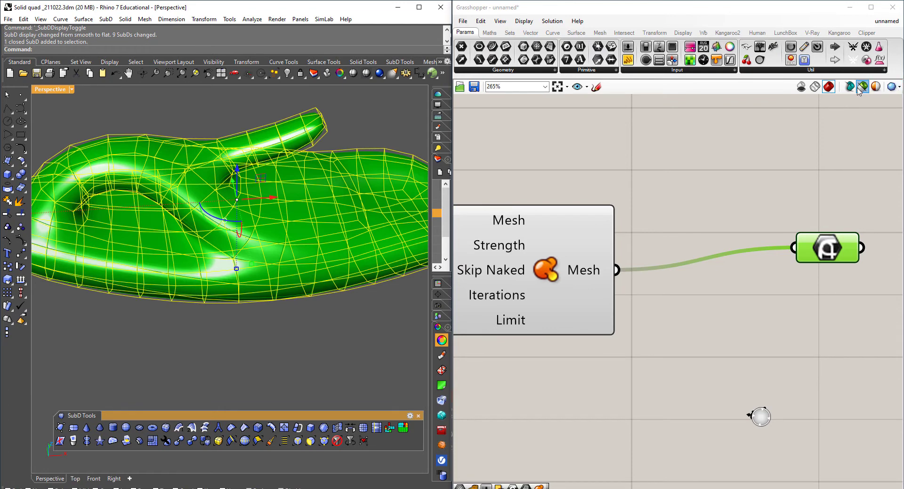
{"action": "left_click", "coordinate": [800, 86]}
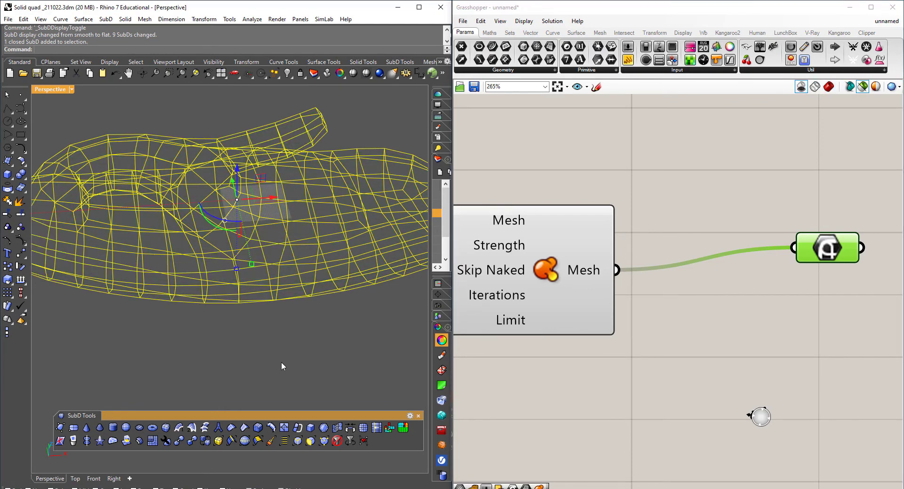
- Set the Perspective viewport to Shaded and return the SubD to smooth display
{"action": "left_click", "coordinate": [72, 92]}
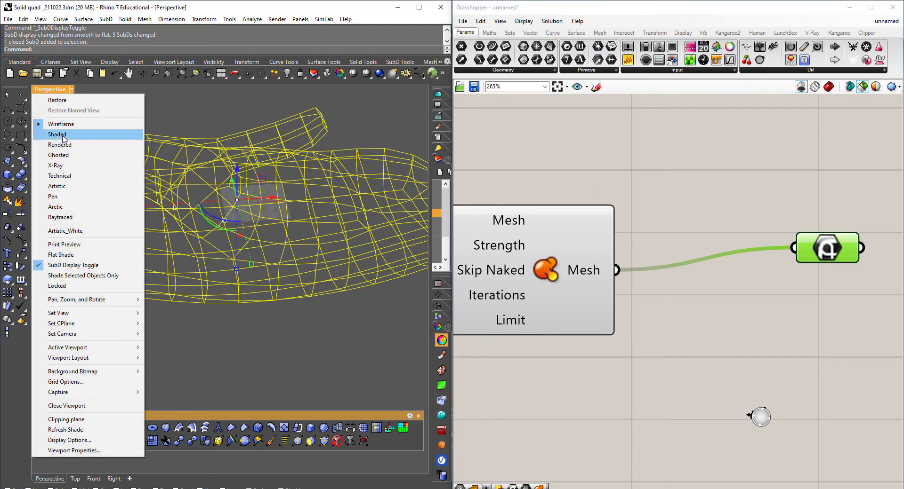
{"action": "left_click", "coordinate": [58, 134]}
{"action": "key", "text": "Tab"}
{"action": "key", "text": "Escape"}
{"action": "mouse_move", "coordinate": [228, 350]}
{"action": "right_mouse_down"}
{"action": "mouse_move", "coordinate": [158, 257]}
{"action": "mouse_move", "coordinate": [315, 244]}
{"action": "mouse_move", "coordinate": [304, 257]}
{"action": "right_mouse_up"}
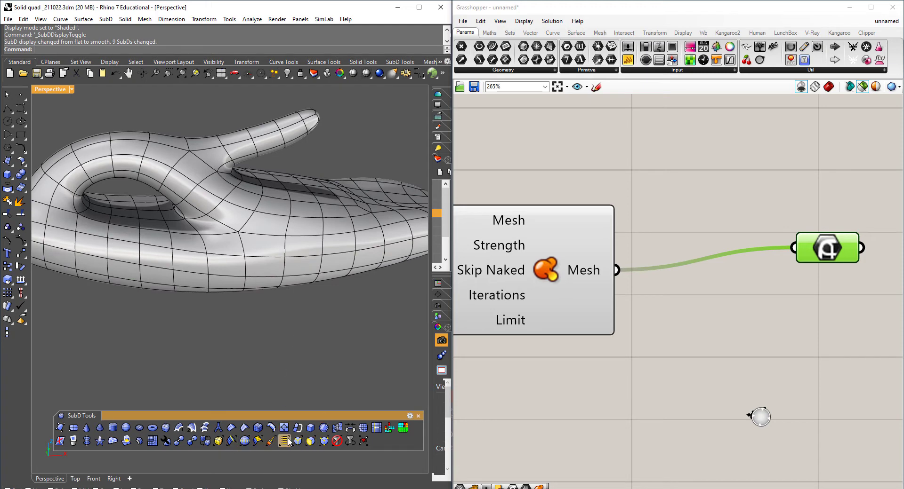
- Crease the edge loop around the form's opening
{"action": "left_click", "coordinate": [257, 440]}
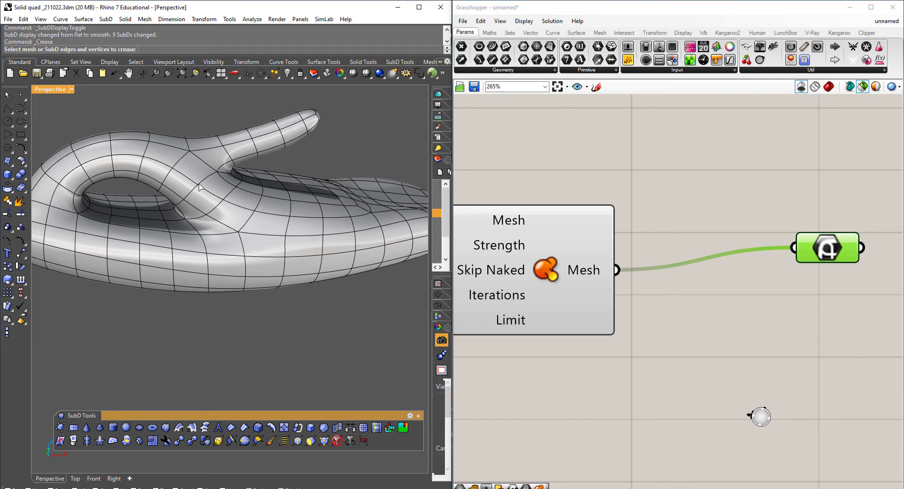
{"action": "double_click", "coordinate": [185, 176]}
{"action": "key", "text": "Return"}
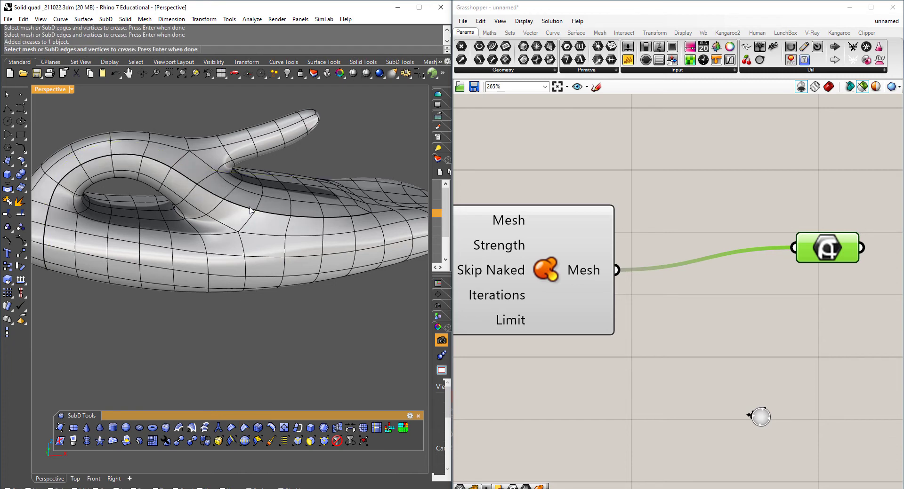
{"action": "mouse_move", "coordinate": [214, 223]}
{"action": "right_mouse_down"}
{"action": "mouse_move", "coordinate": [331, 226]}
{"action": "mouse_move", "coordinate": [372, 161]}
{"action": "right_mouse_up"}
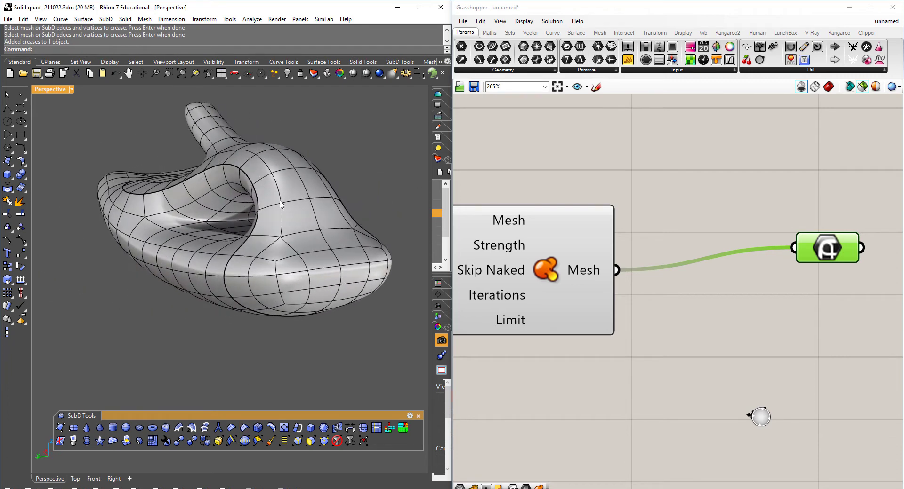
{"action": "scroll", "coordinate": [372, 161], "scroll_direction": "up", "scroll_amount": 3}
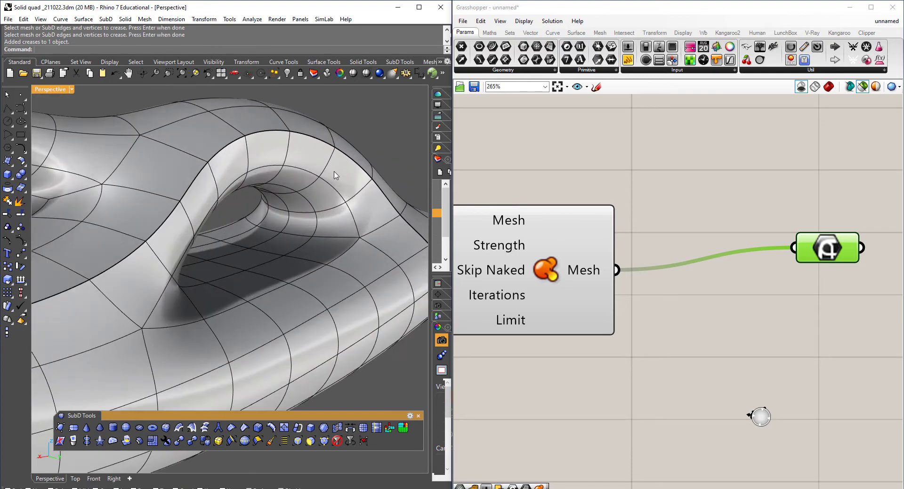
{"action": "left_click", "coordinate": [344, 162]}
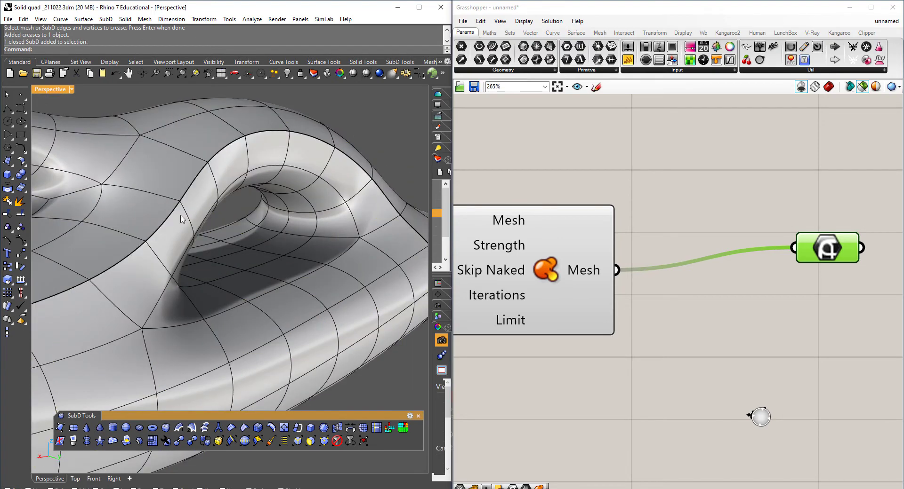
{"action": "scroll", "coordinate": [183, 215], "scroll_direction": "down", "scroll_amount": 3}
{"action": "right_click_drag", "start_coordinate": [183, 216], "coordinate": [317, 213]}
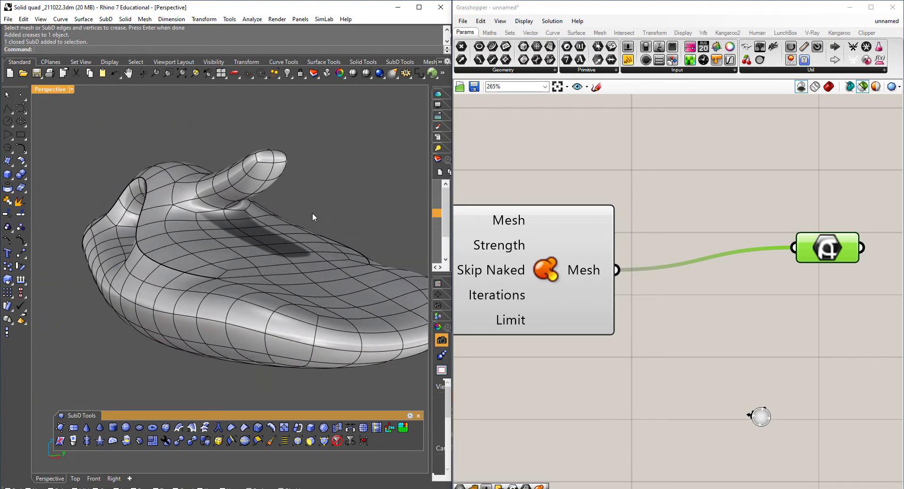
{"action": "scroll", "coordinate": [241, 270], "scroll_direction": "up", "scroll_amount": 3}
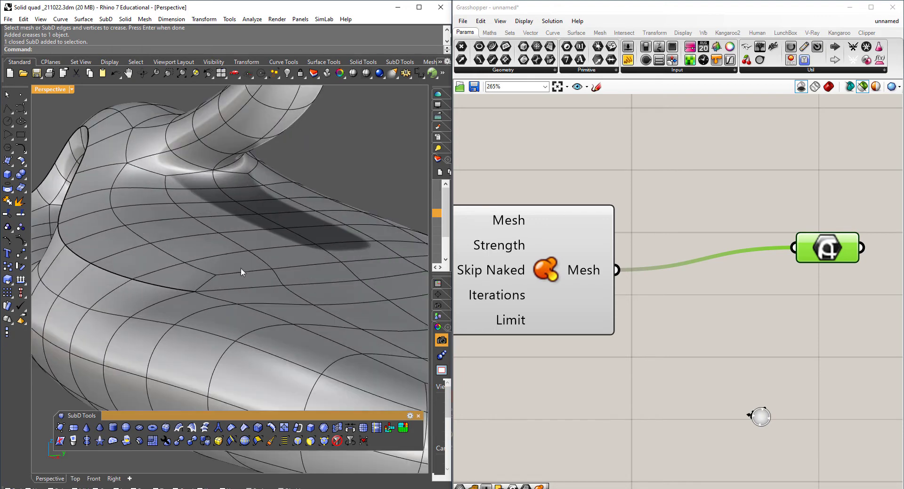
- With the edge filter on, select top-surface edges and raise the creased edge slightly in Z
{"action": "left_click", "coordinate": [310, 441]}
{"action": "left_click", "coordinate": [276, 289]}
{"action": "left_click", "coordinate": [321, 283]}
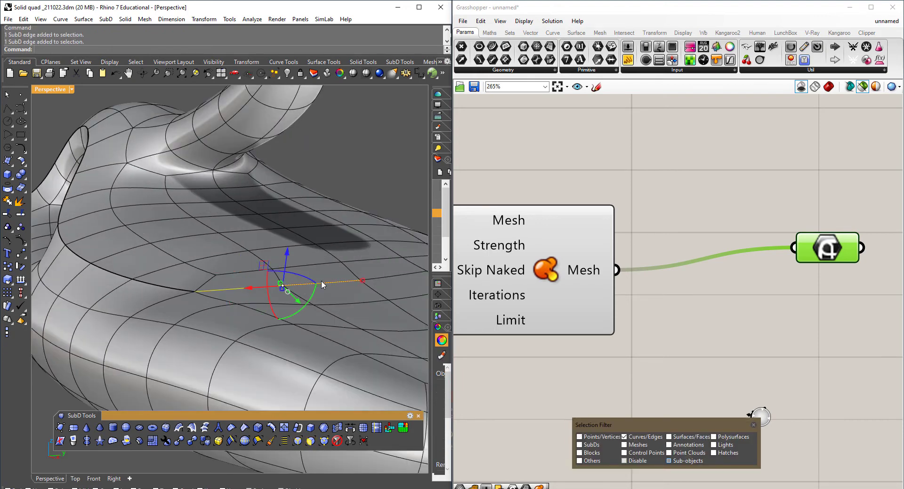
{"action": "mouse_move", "coordinate": [347, 275]}
{"action": "right_mouse_down", "text": "shift"}
{"action": "mouse_move", "coordinate": [331, 276]}
{"action": "mouse_move", "coordinate": [268, 352]}
{"action": "mouse_move", "coordinate": [291, 359]}
{"action": "right_mouse_up", "text": "shift"}
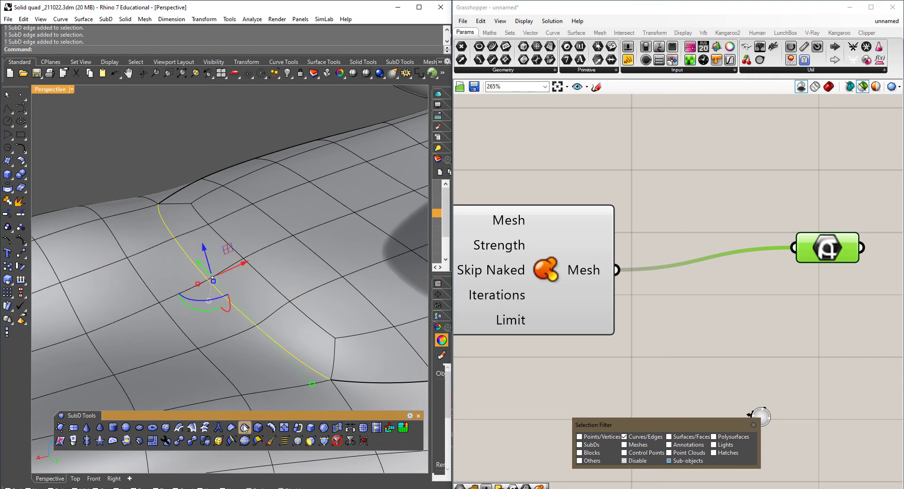
{"action": "right_click_drag", "start_coordinate": [244, 376], "coordinate": [256, 270]}
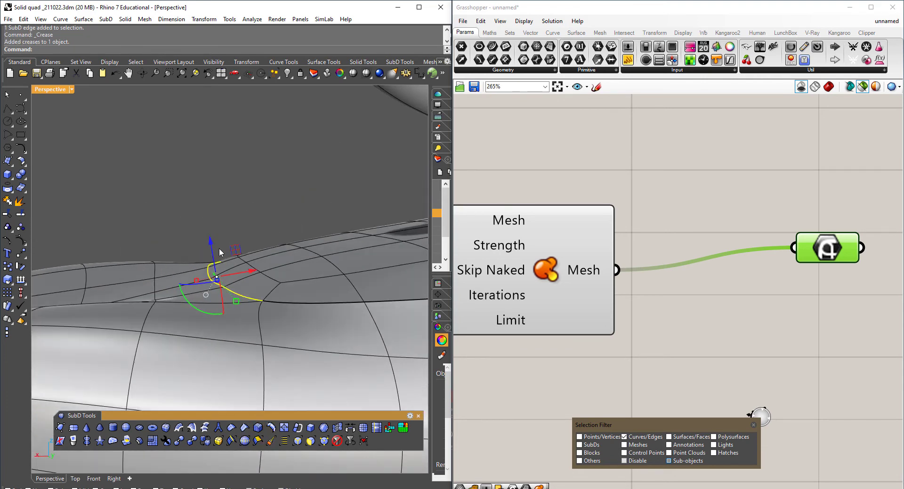
{"action": "left_click_drag", "start_coordinate": [214, 238], "coordinate": [228, 191]}
{"action": "scroll", "coordinate": [221, 213], "scroll_direction": "down", "scroll_amount": 5}
{"action": "mouse_move", "coordinate": [222, 213]}
{"action": "right_mouse_down"}
{"action": "mouse_move", "coordinate": [357, 278]}
{"action": "mouse_move", "coordinate": [141, 226]}
{"action": "right_mouse_up"}
{"action": "right_click_drag", "start_coordinate": [306, 244], "coordinate": [335, 240]}
{"action": "scroll", "coordinate": [342, 240], "scroll_direction": "up", "scroll_amount": 3}
{"action": "scroll", "coordinate": [342, 240], "scroll_direction": "up", "scroll_amount": 3}
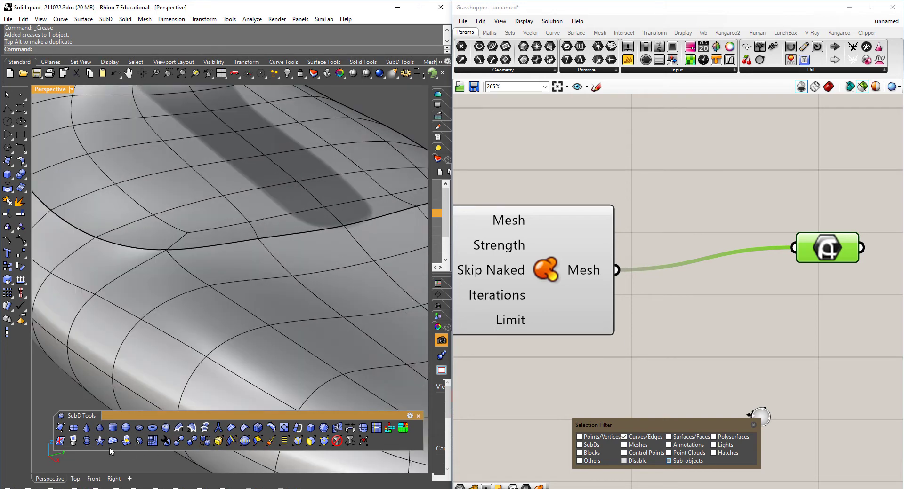
{"action": "scroll", "coordinate": [640, 245], "scroll_direction": "down", "scroll_amount": 3}
- Crease the long edge loop running along the form's side
{"action": "scroll", "coordinate": [645, 240], "scroll_direction": "down", "scroll_amount": 3}
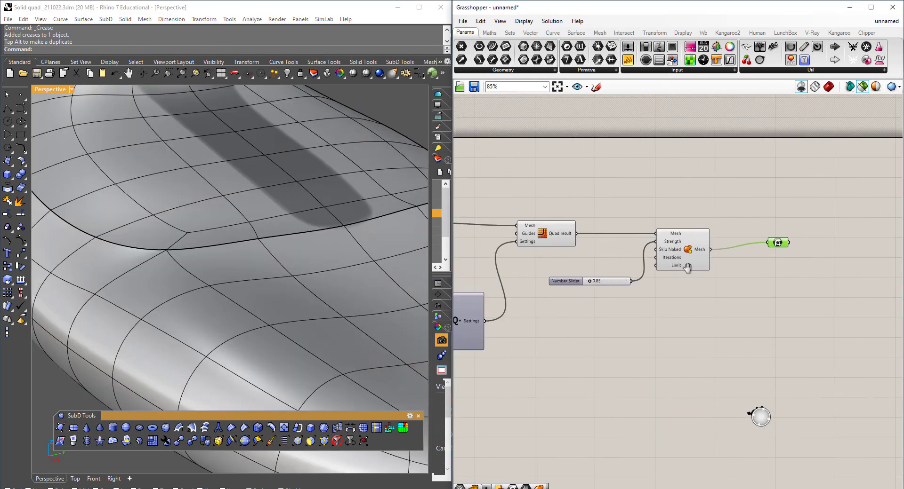
{"action": "scroll", "coordinate": [645, 240], "scroll_direction": "down", "scroll_amount": 2}
{"action": "scroll", "coordinate": [117, 205], "scroll_direction": "down", "scroll_amount": 5}
{"action": "mouse_move", "coordinate": [118, 206]}
{"action": "right_mouse_down"}
{"action": "mouse_move", "coordinate": [190, 168]}
{"action": "mouse_move", "coordinate": [131, 237]}
{"action": "right_mouse_up"}
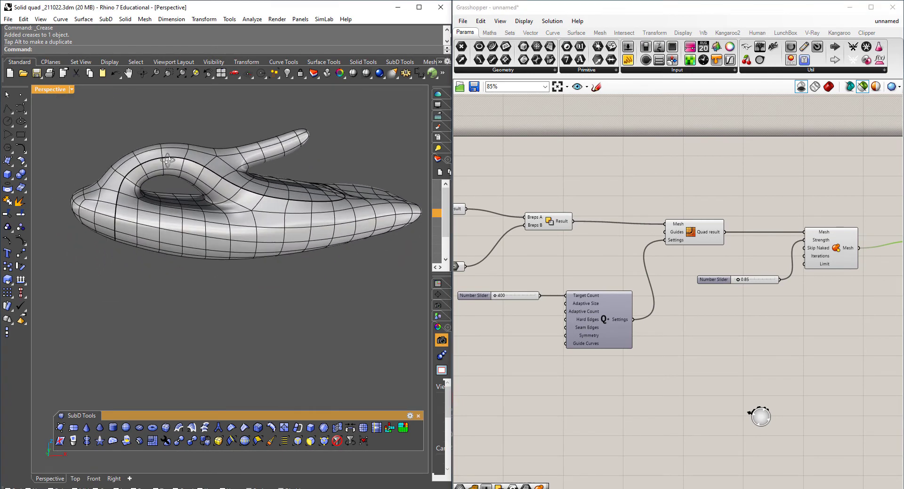
{"action": "scroll", "coordinate": [131, 237], "scroll_direction": "up", "scroll_amount": 3}
{"action": "scroll", "coordinate": [131, 237], "scroll_direction": "up", "scroll_amount": 3}
{"action": "double_click", "coordinate": [131, 238]}
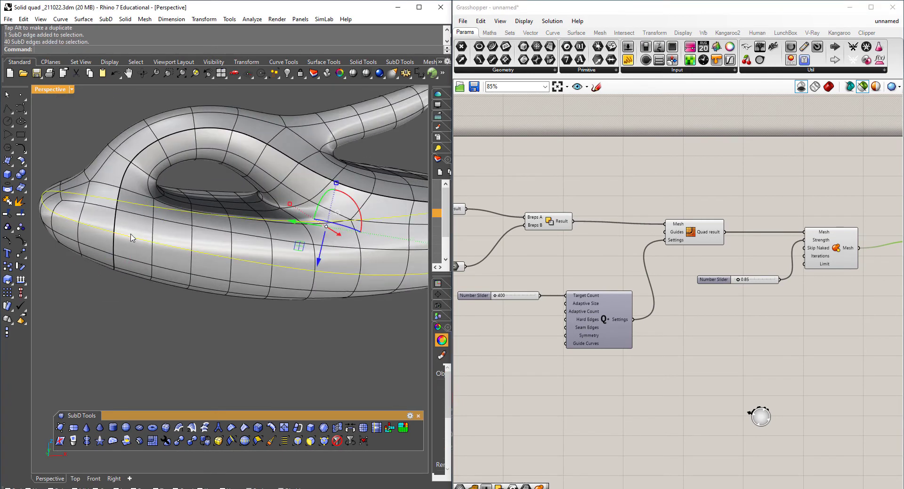
{"action": "left_click", "coordinate": [245, 427]}
{"action": "right_click_drag", "start_coordinate": [266, 308], "coordinate": [280, 310]}
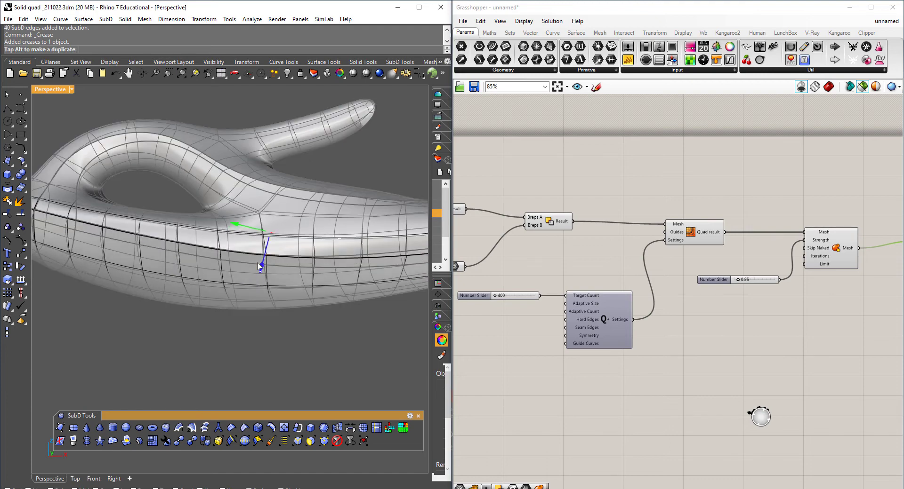
- Select a few edges near the front end and remove their crease
{"action": "scroll", "coordinate": [262, 254], "scroll_direction": "down", "scroll_amount": 5}
{"action": "mouse_move", "coordinate": [262, 254]}
{"action": "right_mouse_down"}
{"action": "mouse_move", "coordinate": [279, 220]}
{"action": "mouse_move", "coordinate": [380, 213]}
{"action": "mouse_move", "coordinate": [184, 261]}
{"action": "mouse_move", "coordinate": [178, 228]}
{"action": "mouse_move", "coordinate": [183, 253]}
{"action": "mouse_move", "coordinate": [210, 243]}
{"action": "mouse_move", "coordinate": [231, 322]}
{"action": "mouse_move", "coordinate": [254, 226]}
{"action": "mouse_move", "coordinate": [183, 215]}
{"action": "right_mouse_up"}
{"action": "scroll", "coordinate": [380, 213], "scroll_direction": "up", "scroll_amount": 3}
{"action": "scroll", "coordinate": [183, 261], "scroll_direction": "up", "scroll_amount": 2}
{"action": "scroll", "coordinate": [184, 253], "scroll_direction": "up", "scroll_amount": 1}
{"action": "scroll", "coordinate": [209, 243], "scroll_direction": "down", "scroll_amount": 4}
{"action": "scroll", "coordinate": [231, 322], "scroll_direction": "up", "scroll_amount": 3}
{"action": "scroll", "coordinate": [231, 321], "scroll_direction": "up", "scroll_amount": 2}
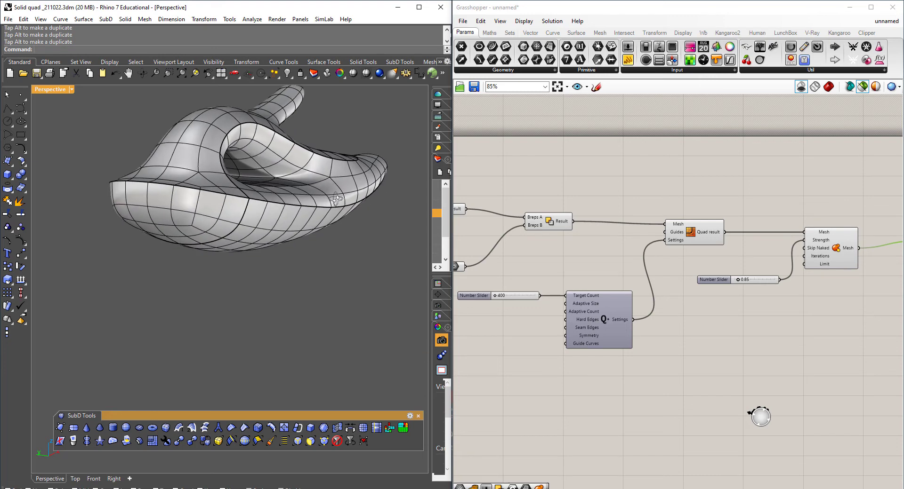
{"action": "scroll", "coordinate": [183, 215], "scroll_direction": "up", "scroll_amount": 3}
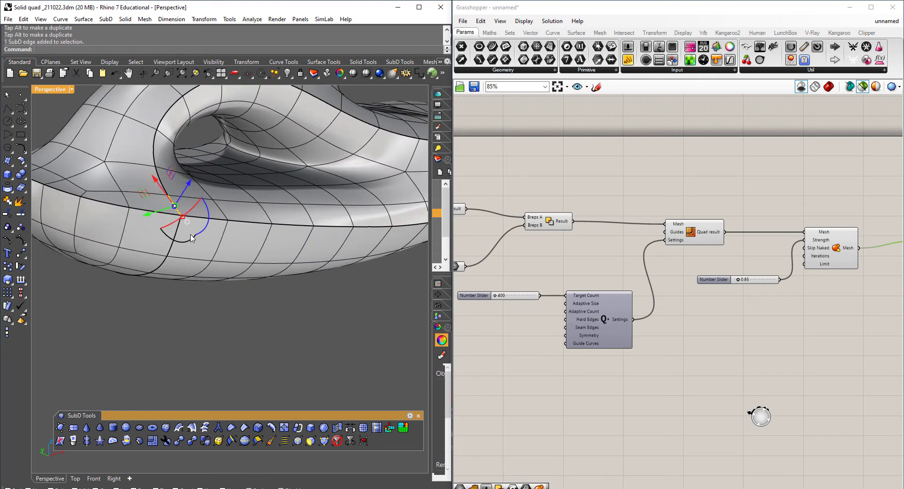
{"action": "mouse_move", "coordinate": [192, 238]}
{"action": "right_mouse_down"}
{"action": "mouse_move", "coordinate": [323, 258]}
{"action": "mouse_move", "coordinate": [192, 242]}
{"action": "right_mouse_up"}
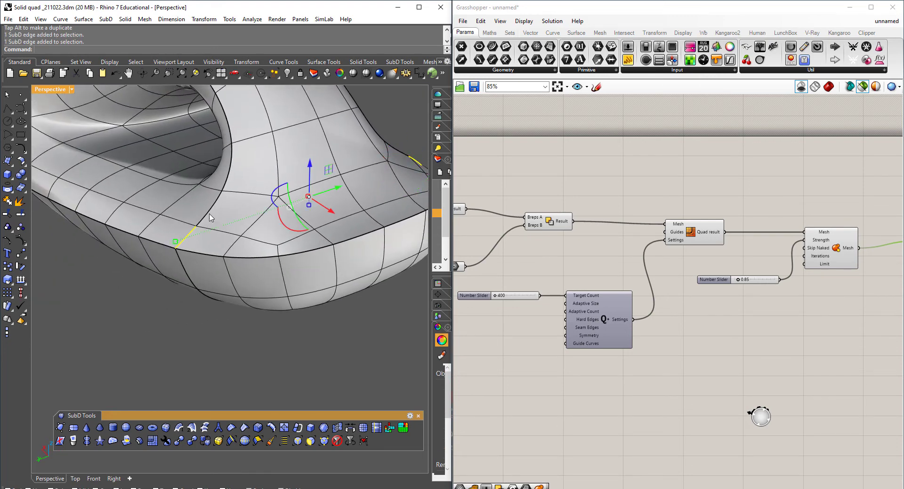
{"action": "right_click_drag", "start_coordinate": [318, 226], "coordinate": [389, 252]}
{"action": "left_click", "coordinate": [406, 251], "text": "ctrl+shift"}
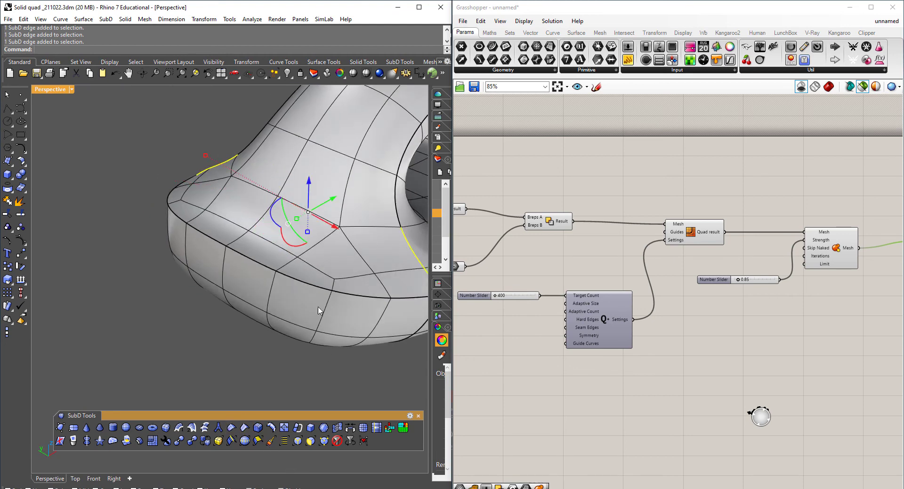
{"action": "left_click", "coordinate": [234, 429]}
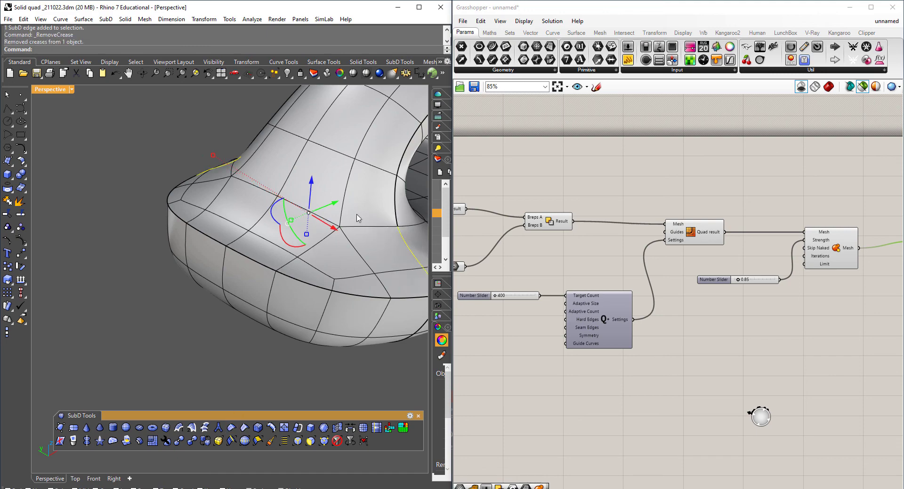
{"action": "right_click_drag", "start_coordinate": [357, 218], "coordinate": [267, 331]}
{"action": "left_click", "coordinate": [357, 361]}
{"action": "mouse_move", "coordinate": [357, 361]}
{"action": "right_mouse_down"}
{"action": "mouse_move", "coordinate": [211, 236]}
{"action": "mouse_move", "coordinate": [199, 258]}
{"action": "mouse_move", "coordinate": [313, 236]}
{"action": "mouse_move", "coordinate": [290, 207]}
{"action": "mouse_move", "coordinate": [200, 204]}
{"action": "mouse_move", "coordinate": [247, 257]}
{"action": "right_mouse_up"}
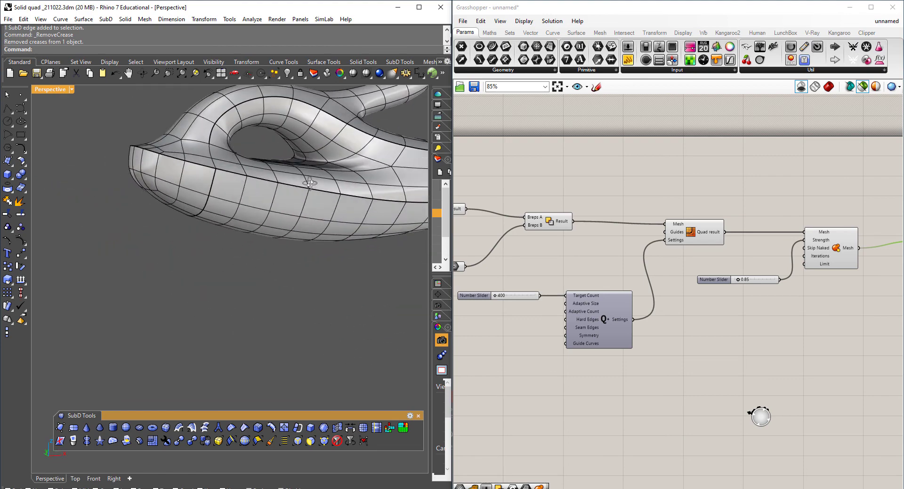